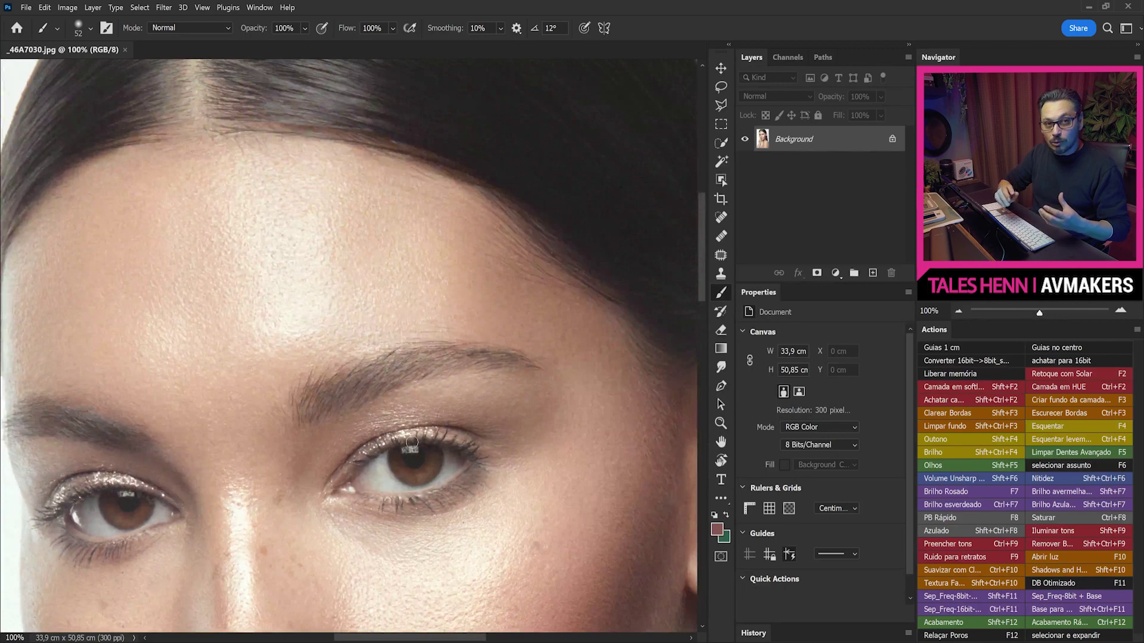
Resize the image to a height of 2048 pixels using Bicubic (smooth gradients) resampling
left_click_drag(522, 466, 531, 360)
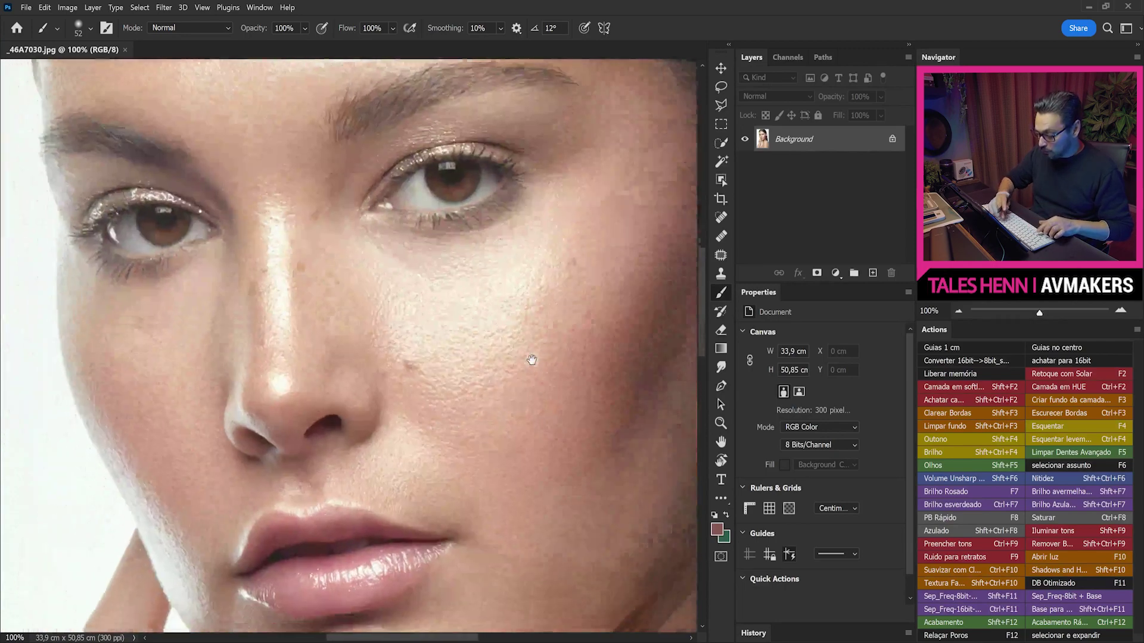
key("ctrl+minus")
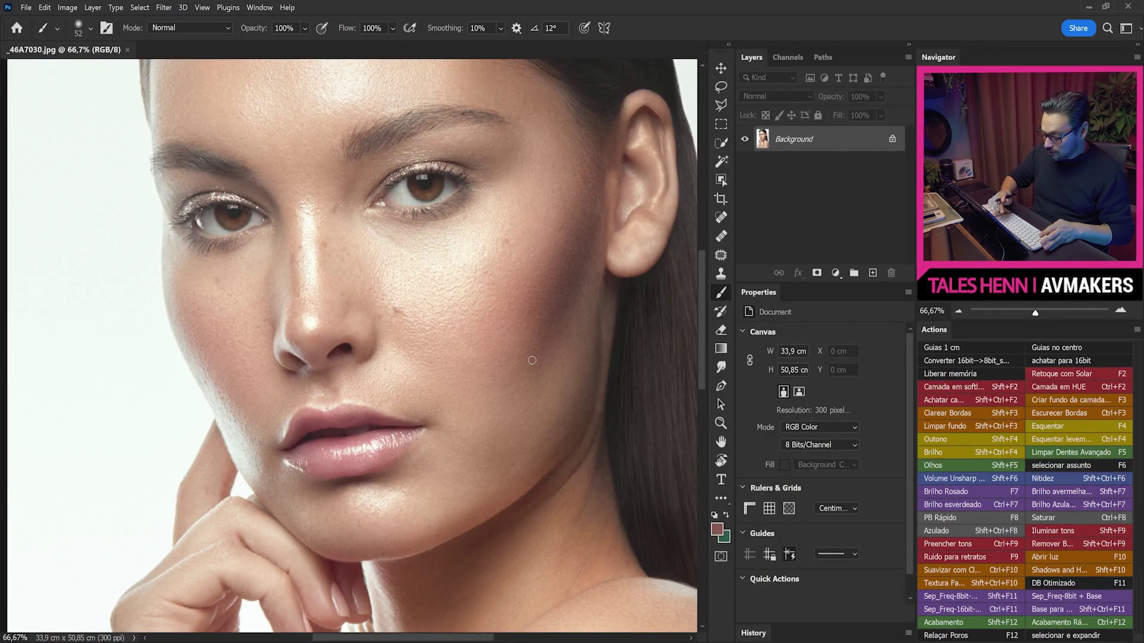
key("ctrl+minus")
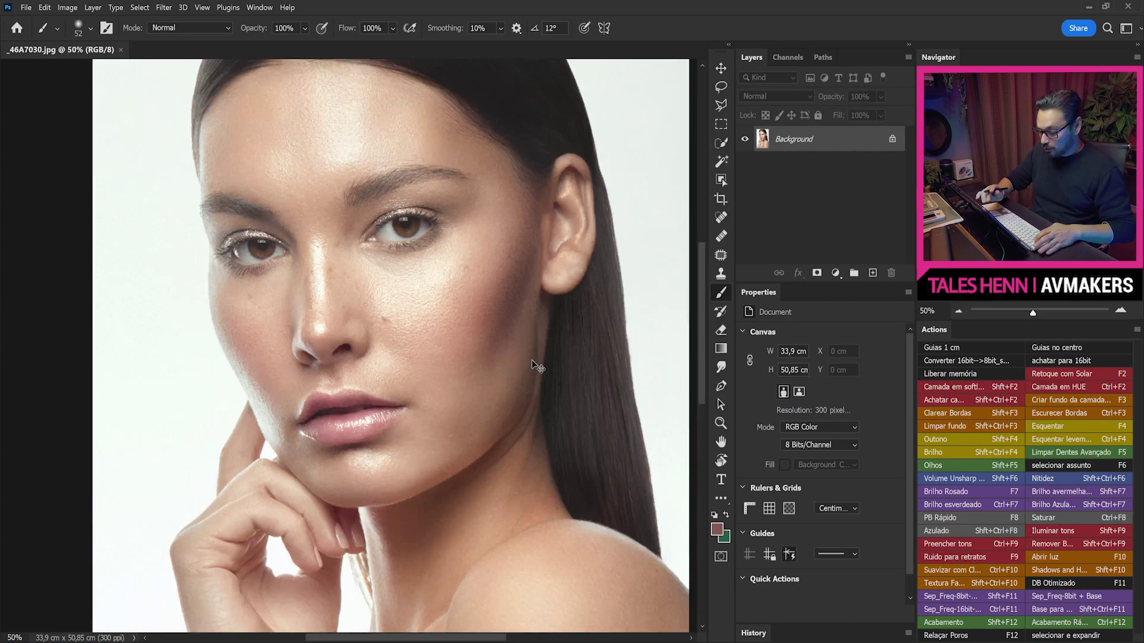
scroll(534, 365, "down", 3)
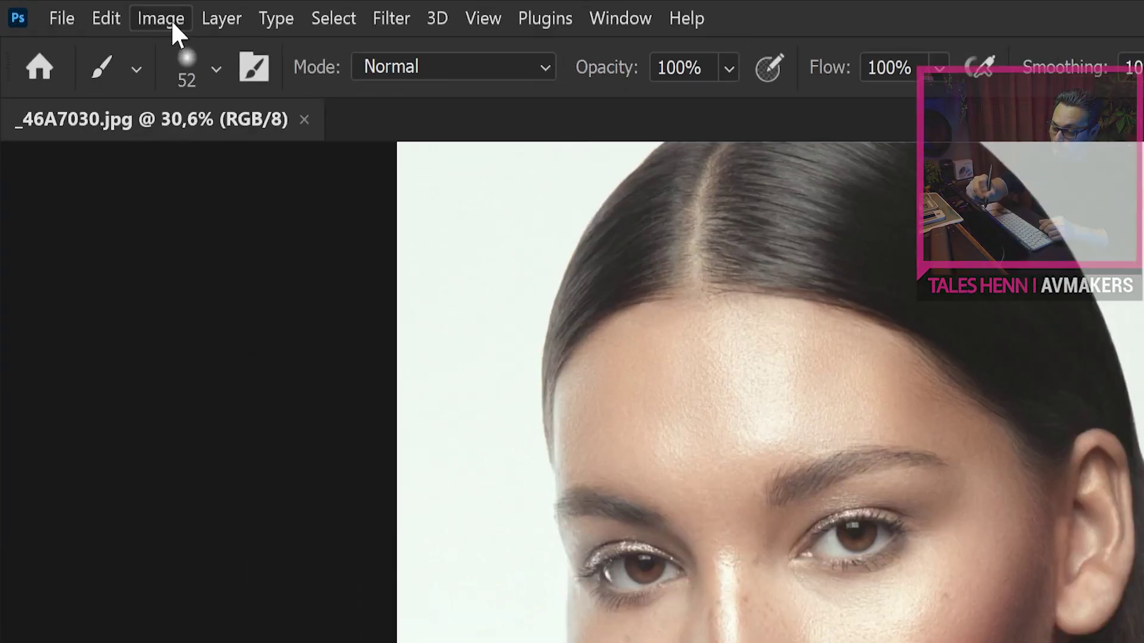
left_click(69, 8)
left_click(138, 89)
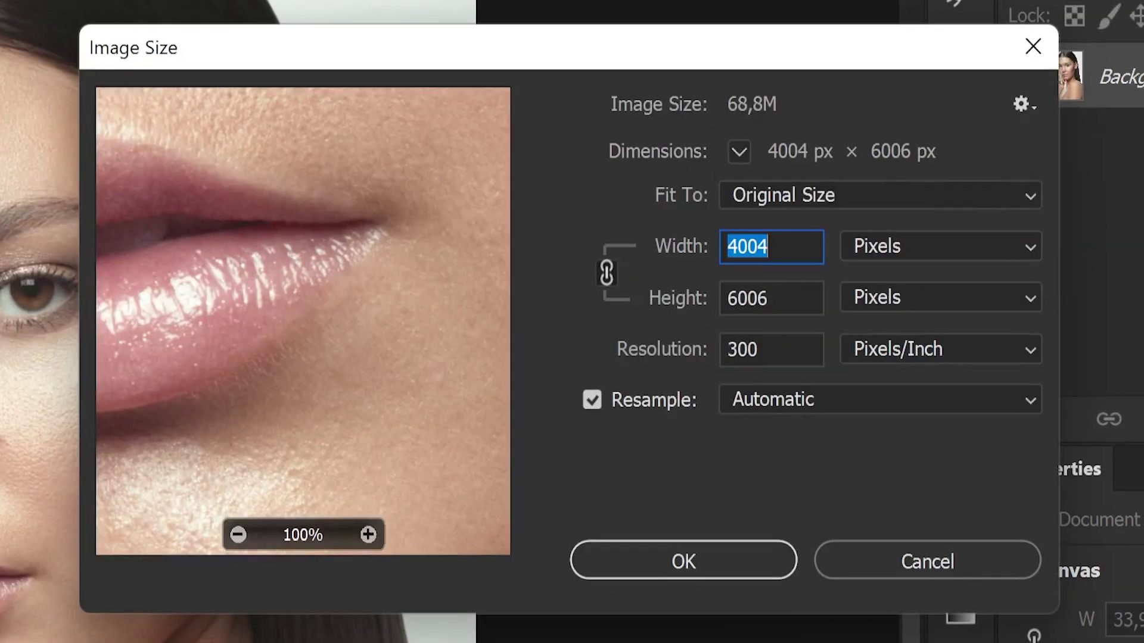
double_click(749, 298)
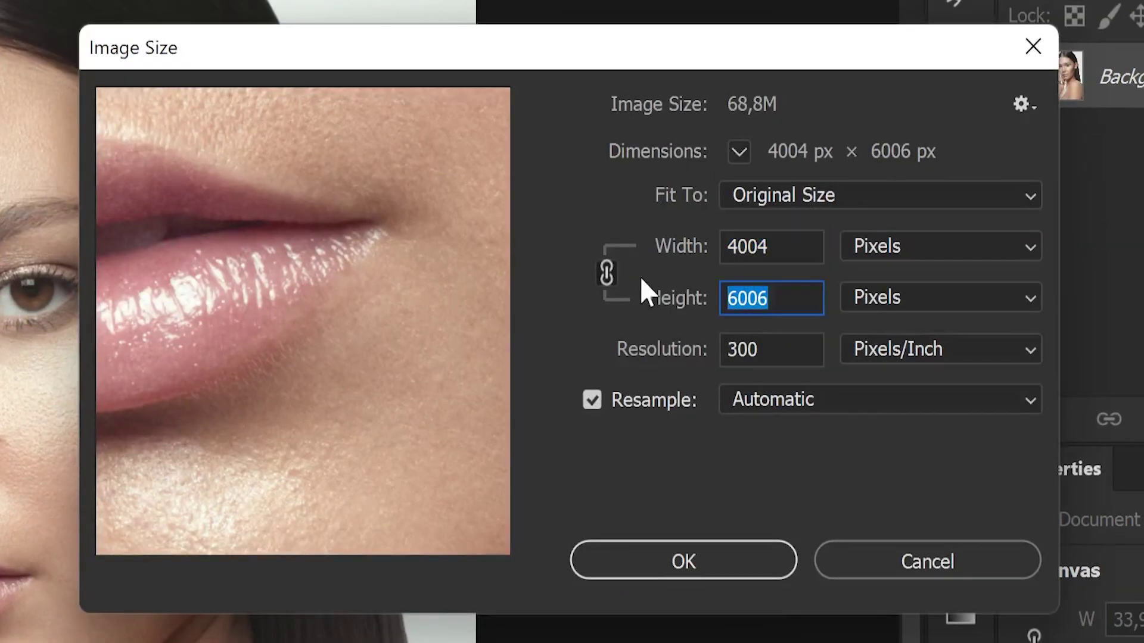
type("2048")
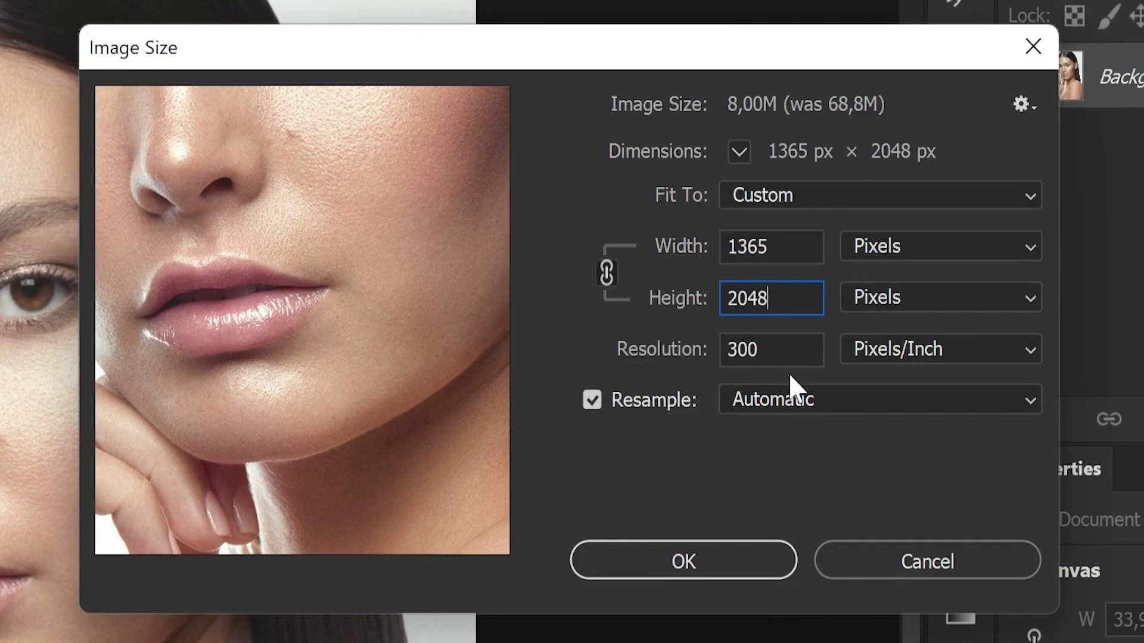
left_click(832, 409)
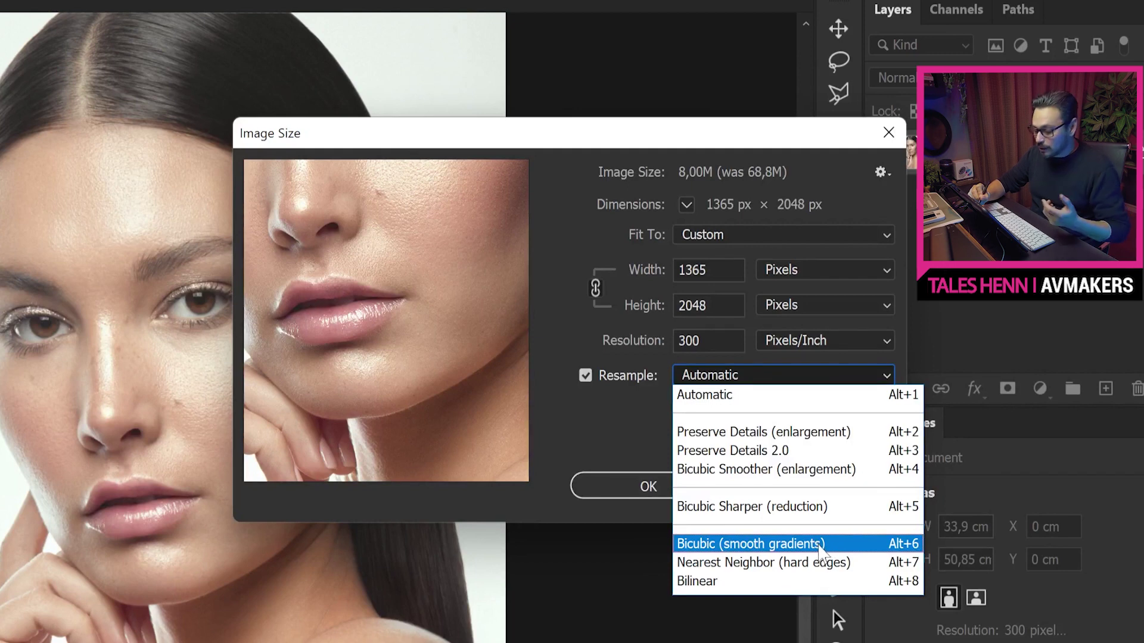
left_click(833, 545)
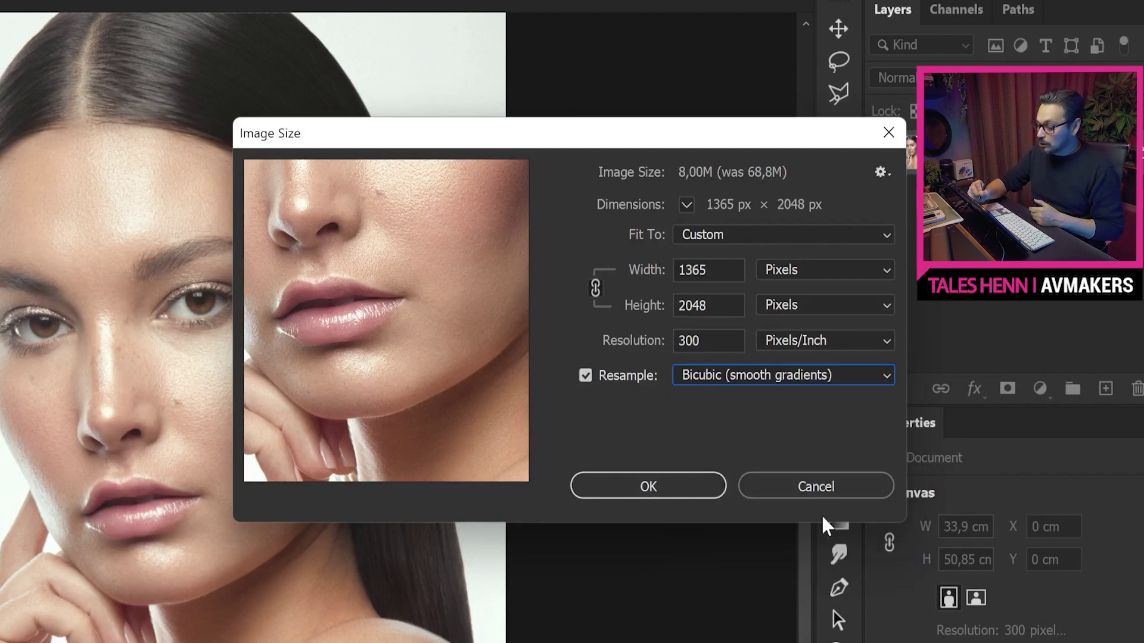
left_click(655, 479)
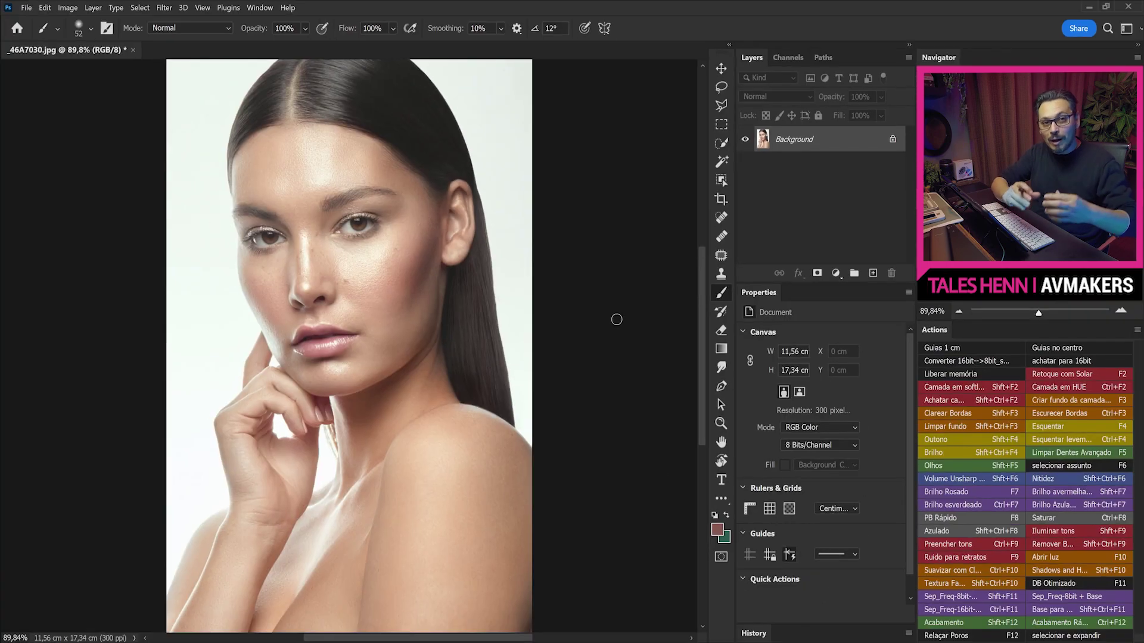
Duplicate the Background layer and apply the High Pass filter to the copy with a radius of 1,5 pixels
key("ctrl+1")
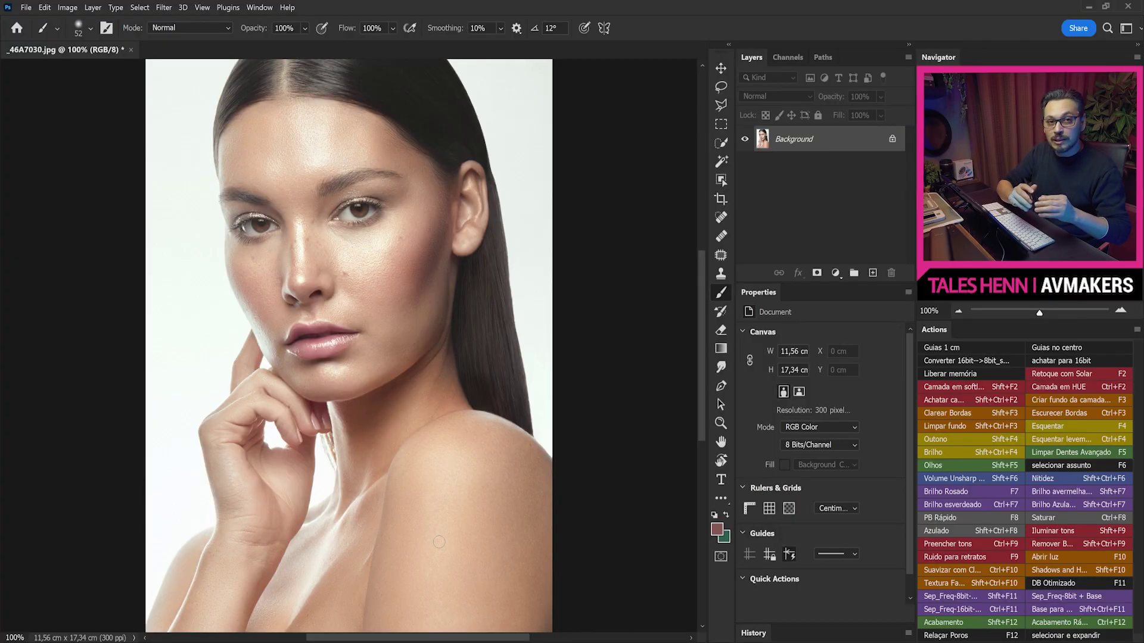
left_click_drag(793, 138, 873, 272)
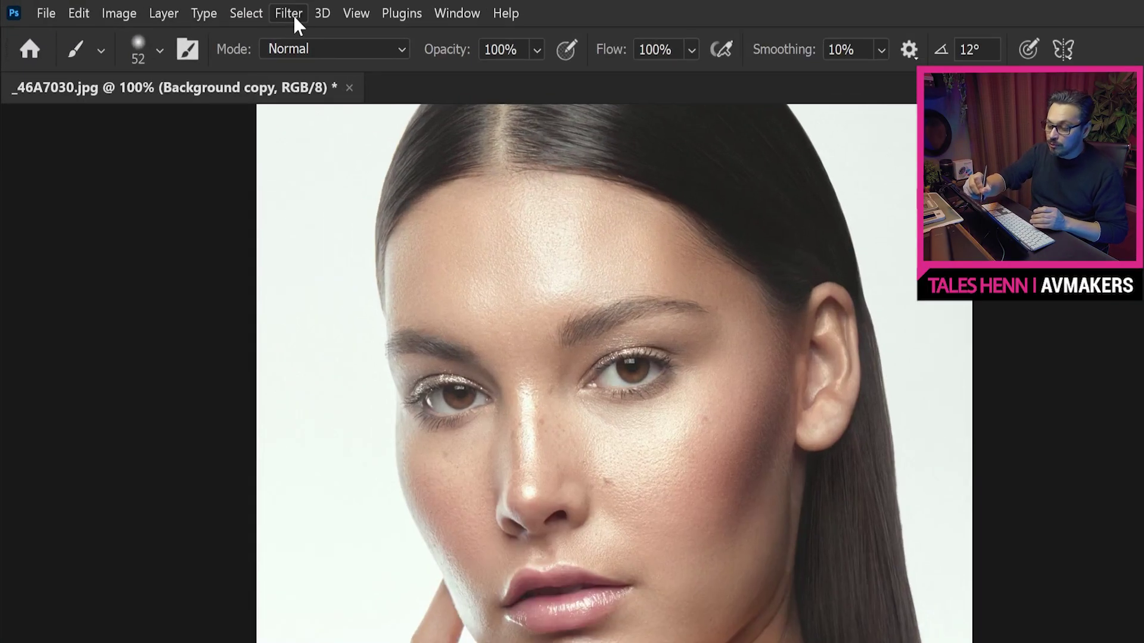
left_click(174, 9)
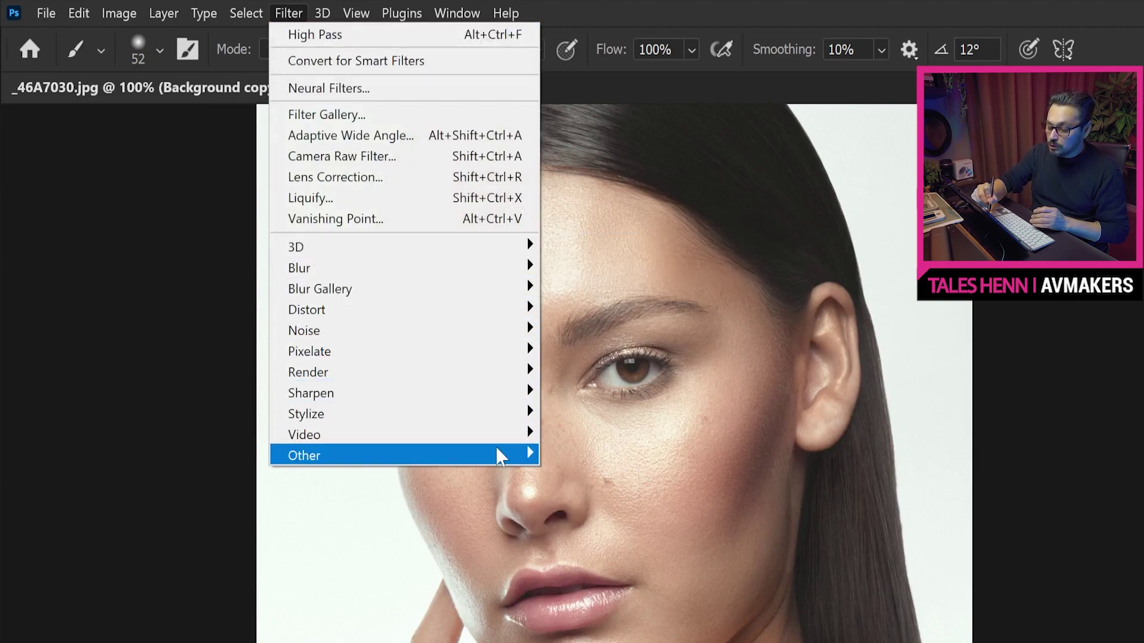
mouse_move(500, 451)
left_click(620, 476)
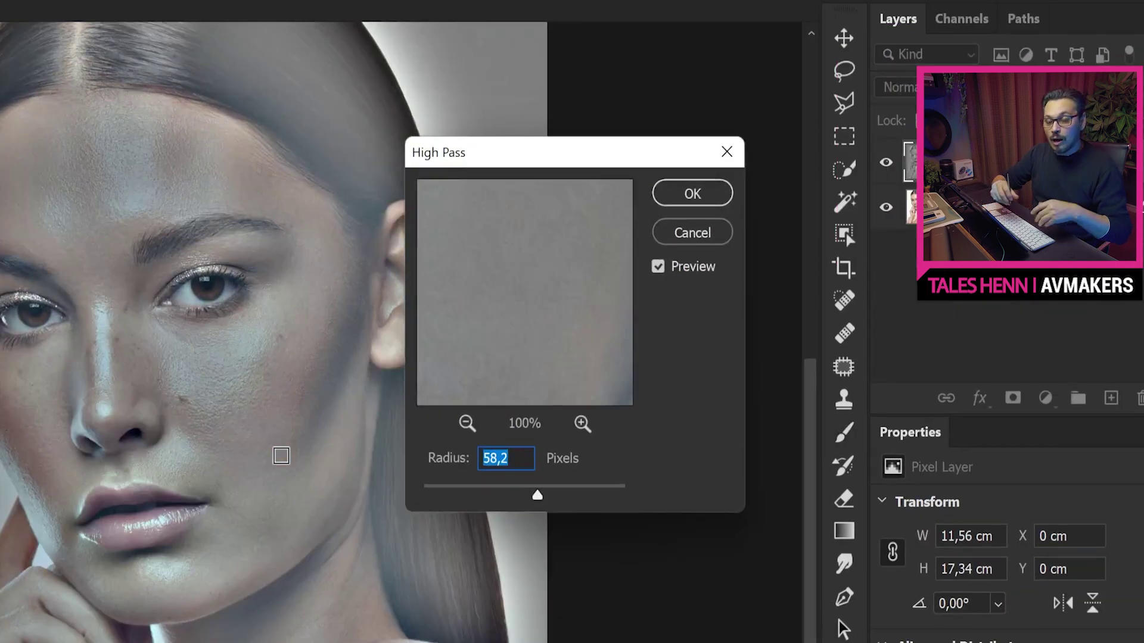
left_click_drag(441, 492, 433, 494)
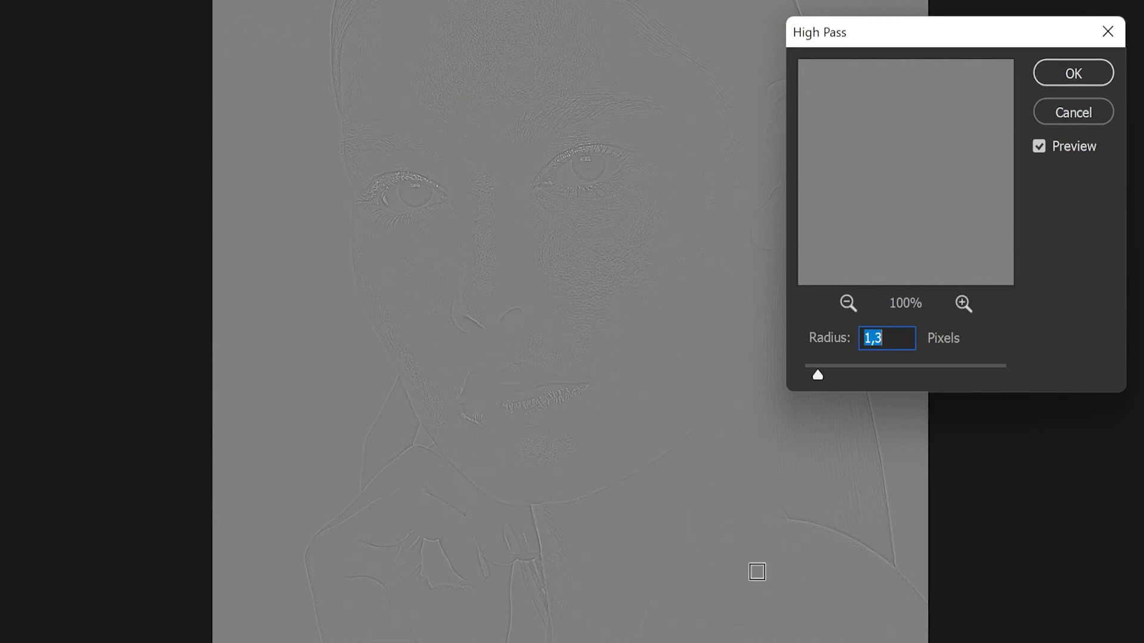
type("2")
type("1,")
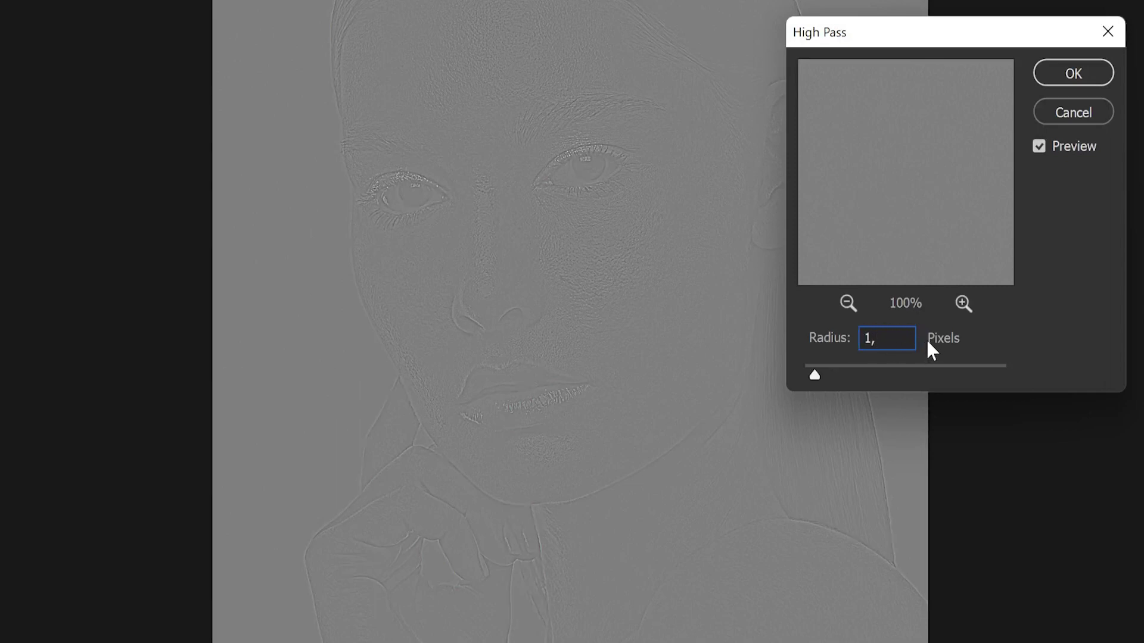
type("5")
left_click(1073, 74)
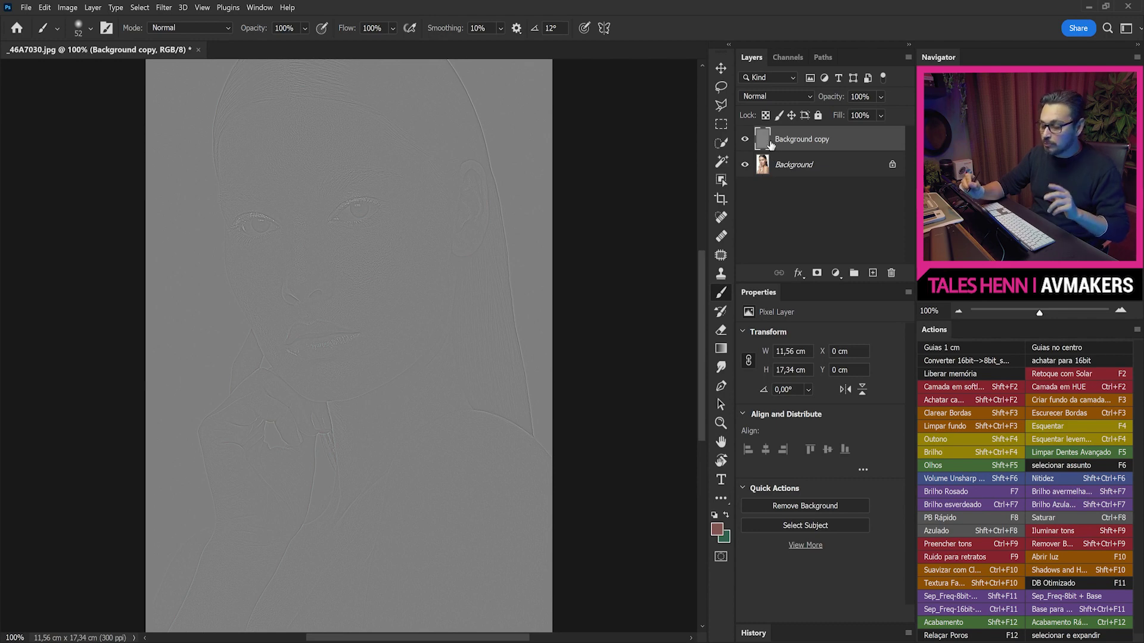
Set the high-pass layer's blend mode to Overlay and compare the portrait with and without it
left_click(769, 96)
left_click(778, 264)
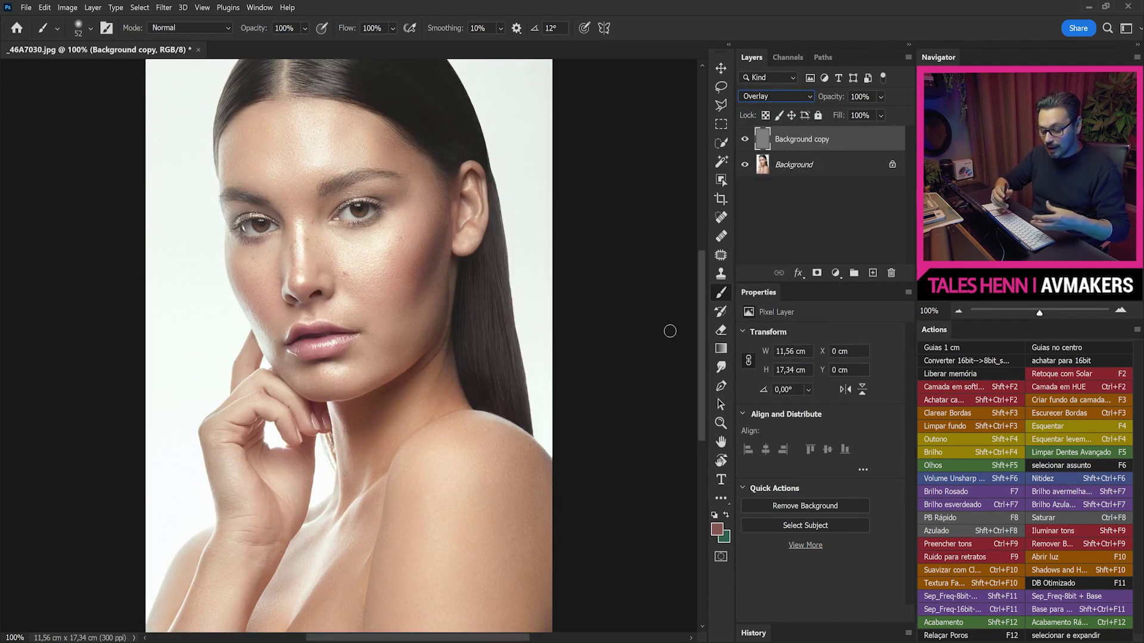
left_click(745, 140)
left_click(745, 140)
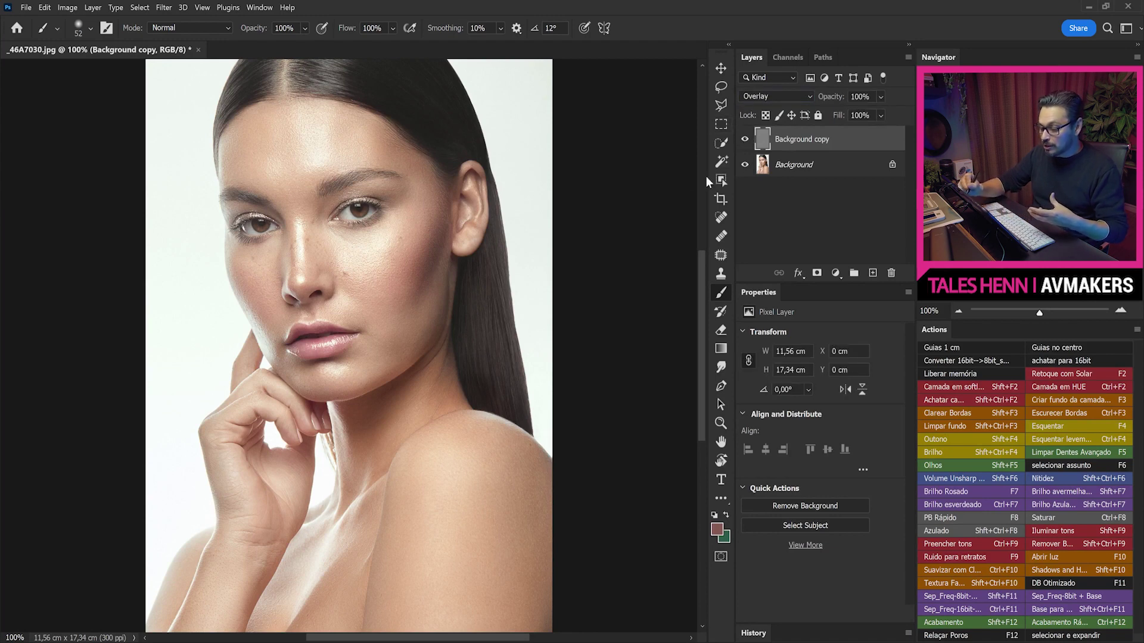
Try the Soft Light blend mode on the high-pass layer, compare its effect, and return the layer to Overlay
left_click(756, 96)
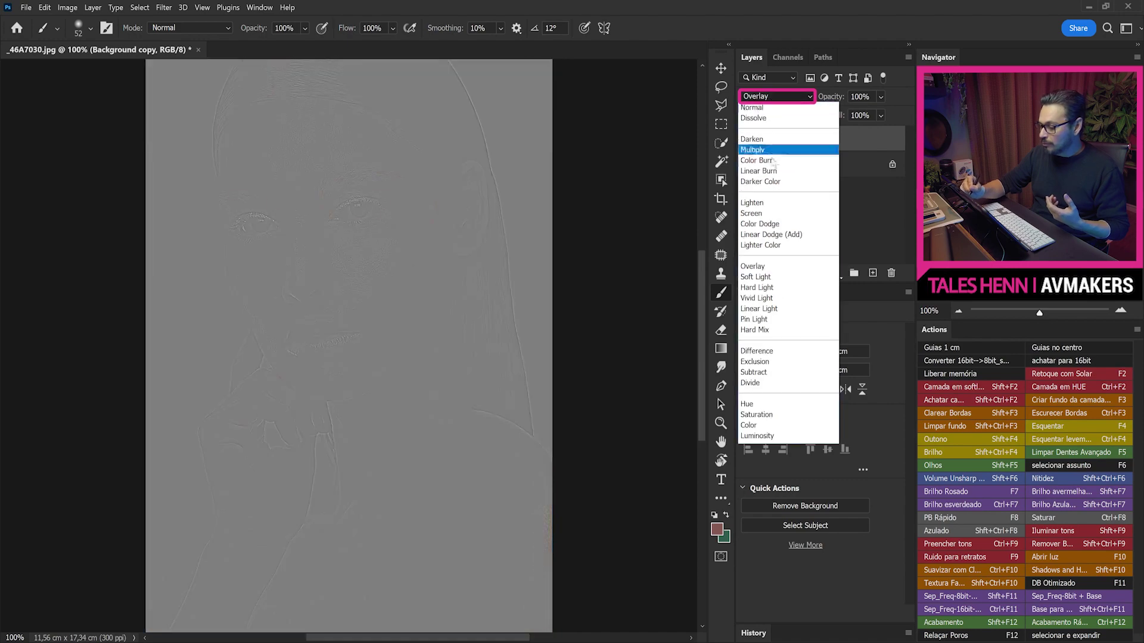
left_click(755, 277)
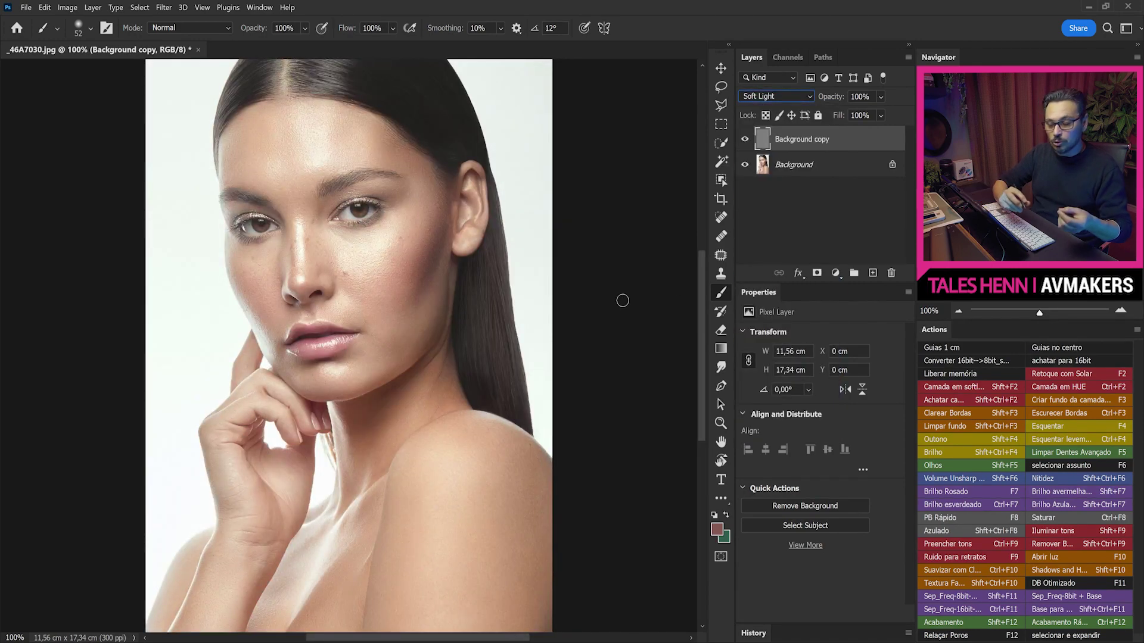
left_click(745, 140)
left_click(746, 140)
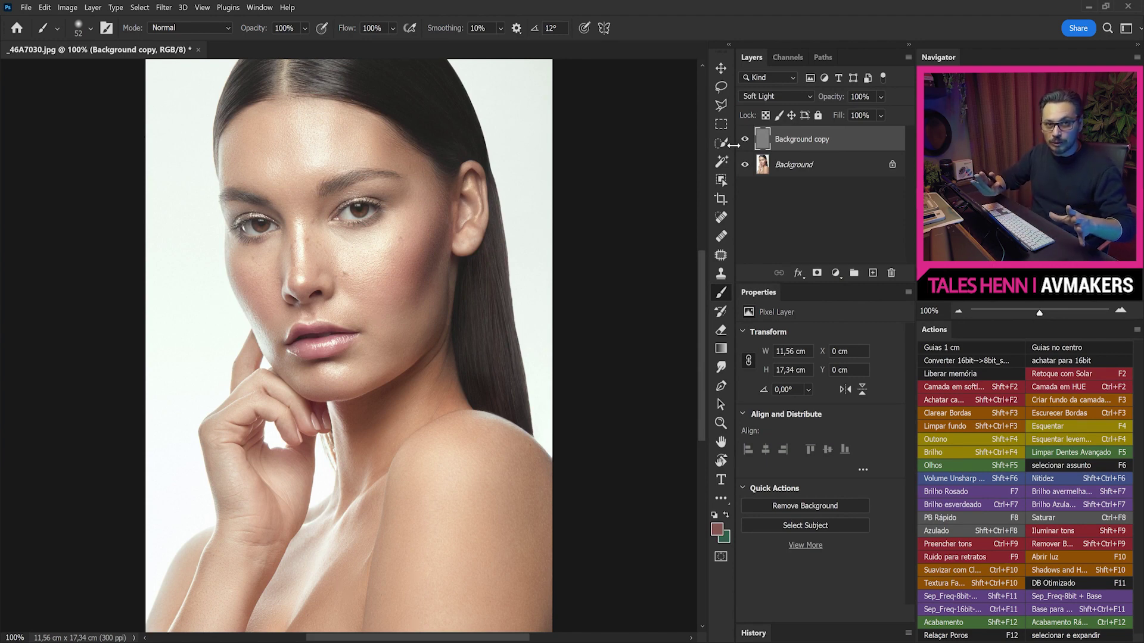
left_click(771, 95)
left_click(765, 247)
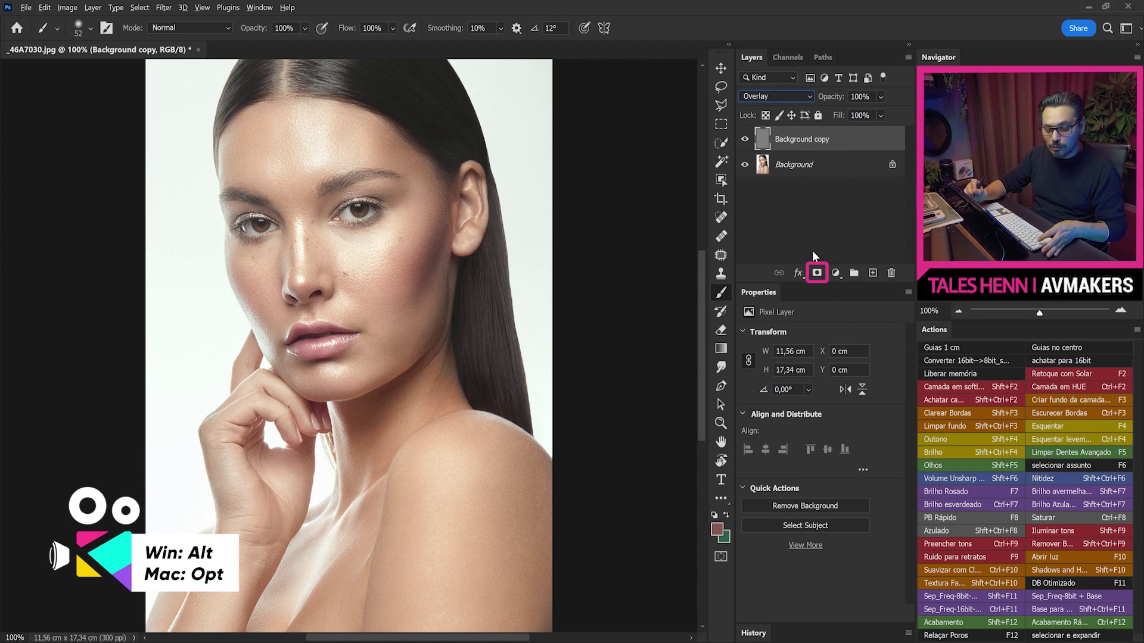
Add a black mask to the high-pass layer and paint it white over both eyes, reducing the brush to 31 px
left_click(817, 272, "alt")
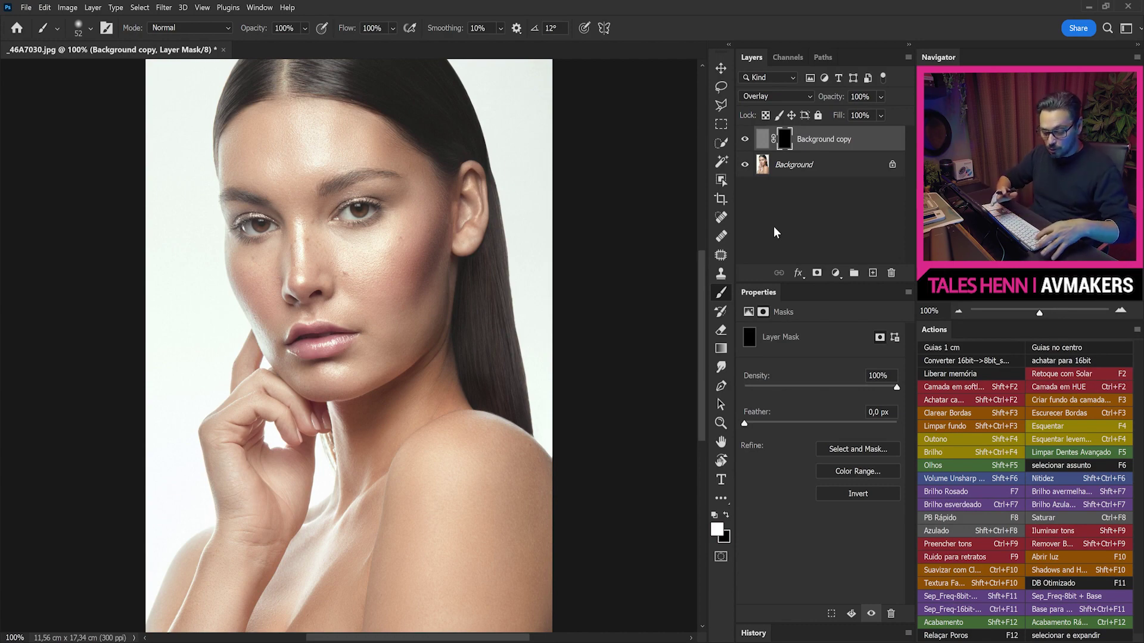
scroll(328, 289, "up", 5)
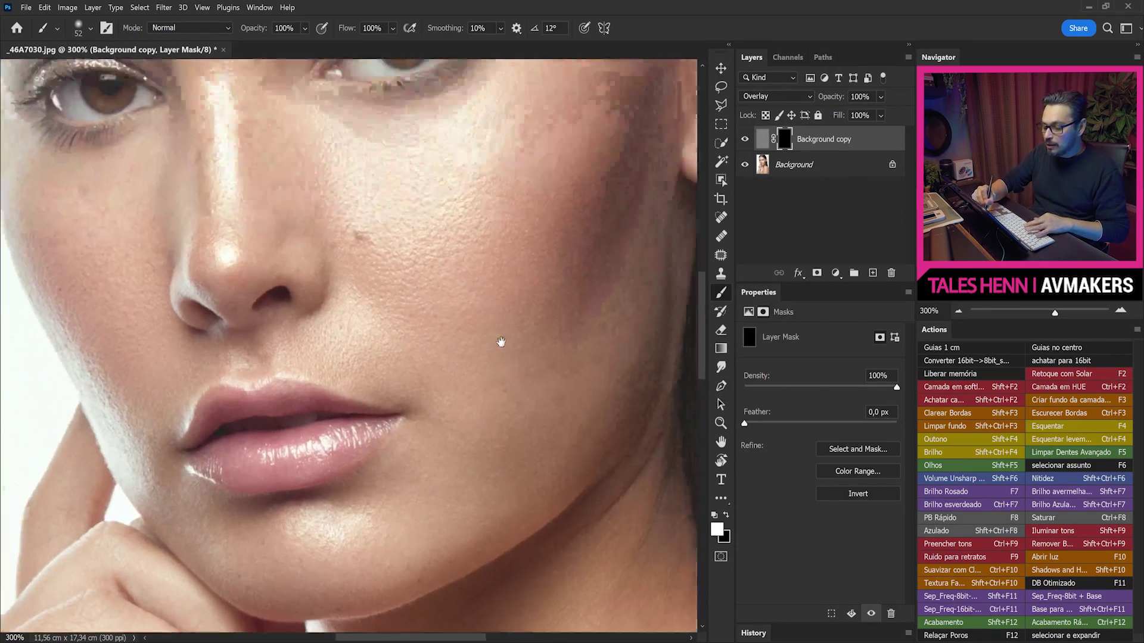
left_click_drag(501, 342, 547, 325)
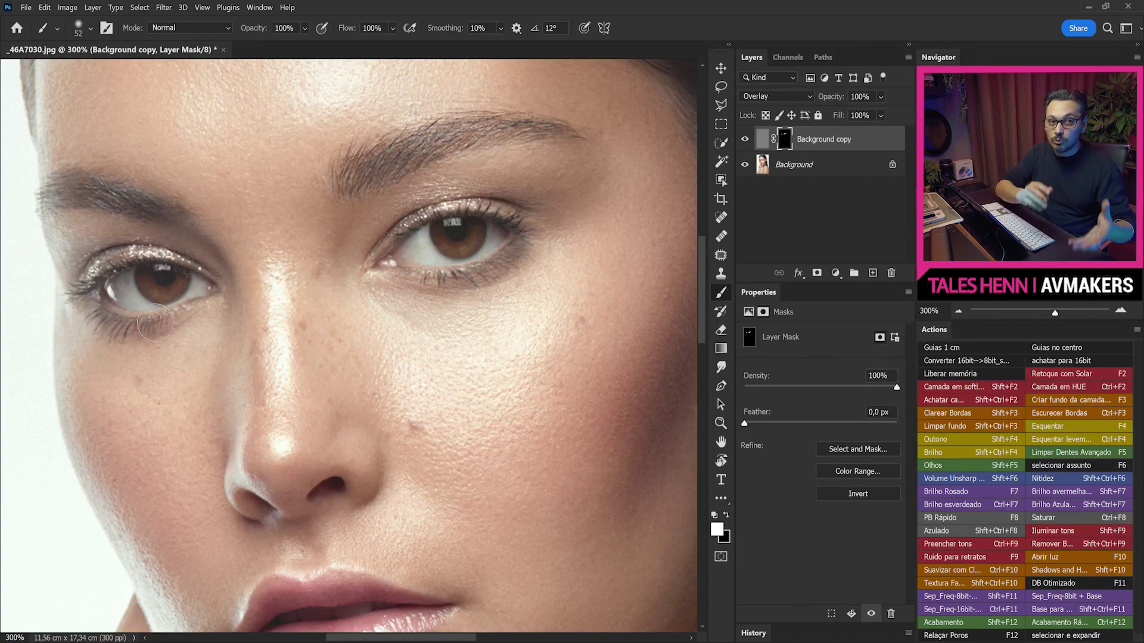
right_click(161, 251)
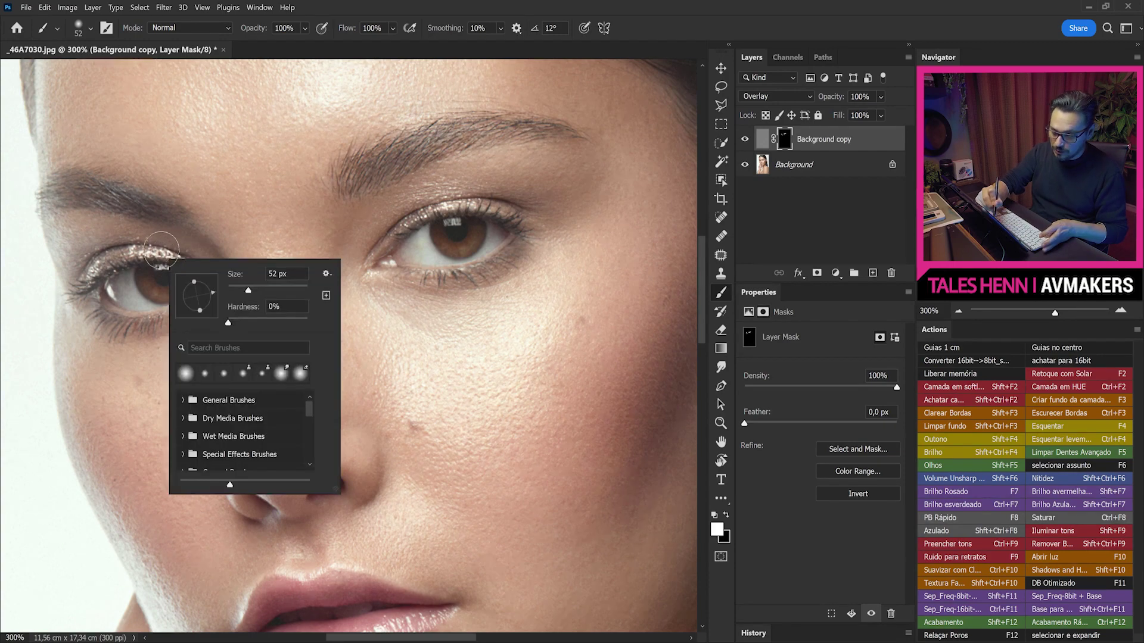
left_click_drag(160, 250, 146, 242)
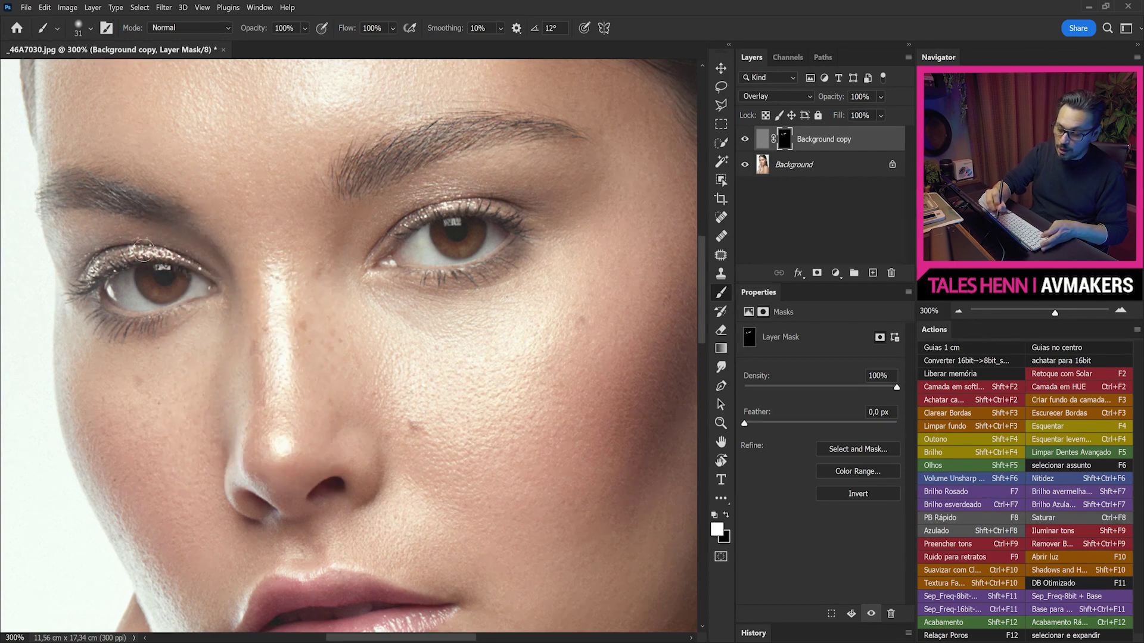
right_click(139, 323)
key("Escape")
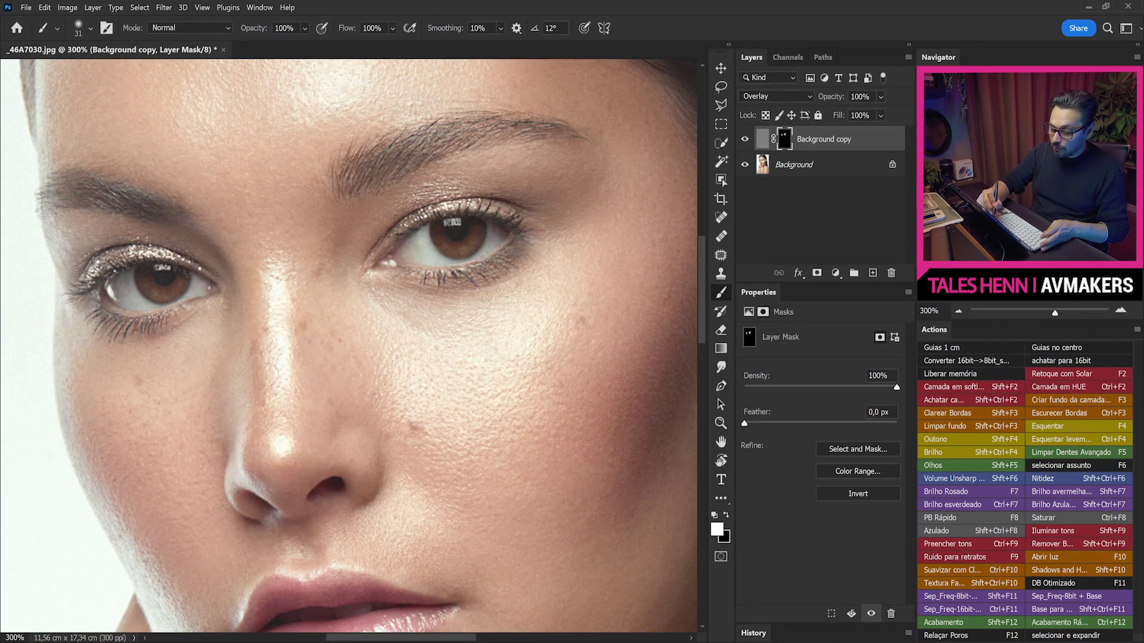
Reveal the sharpening on the lips through the mask and merge the high-pass layer into the Background
left_click_drag(397, 518, 448, 300)
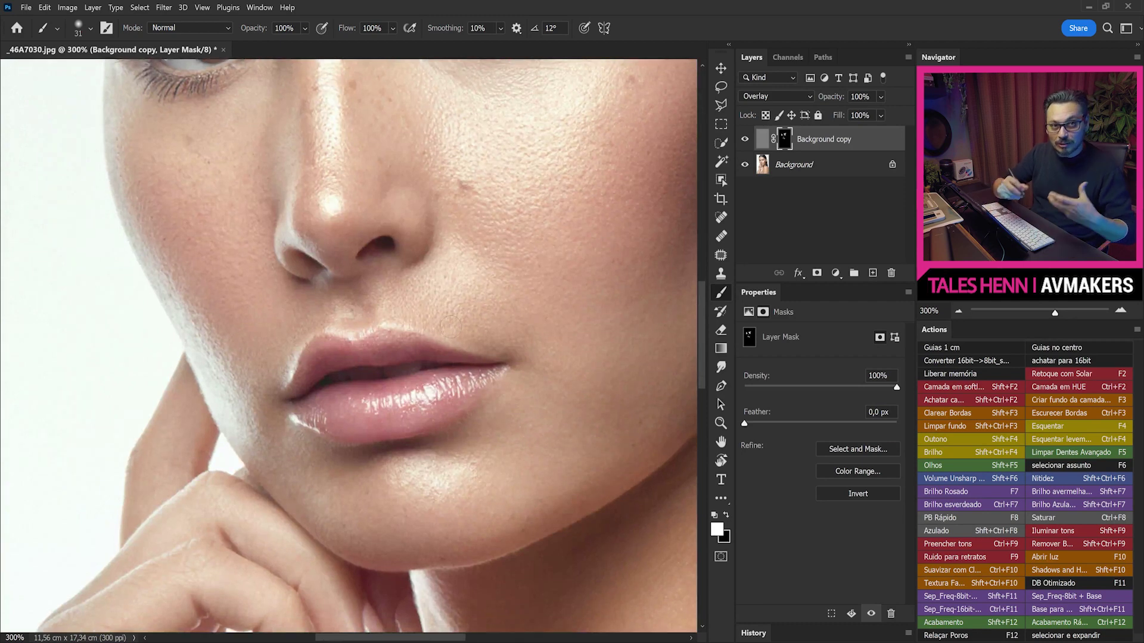
key("ctrl+minus")
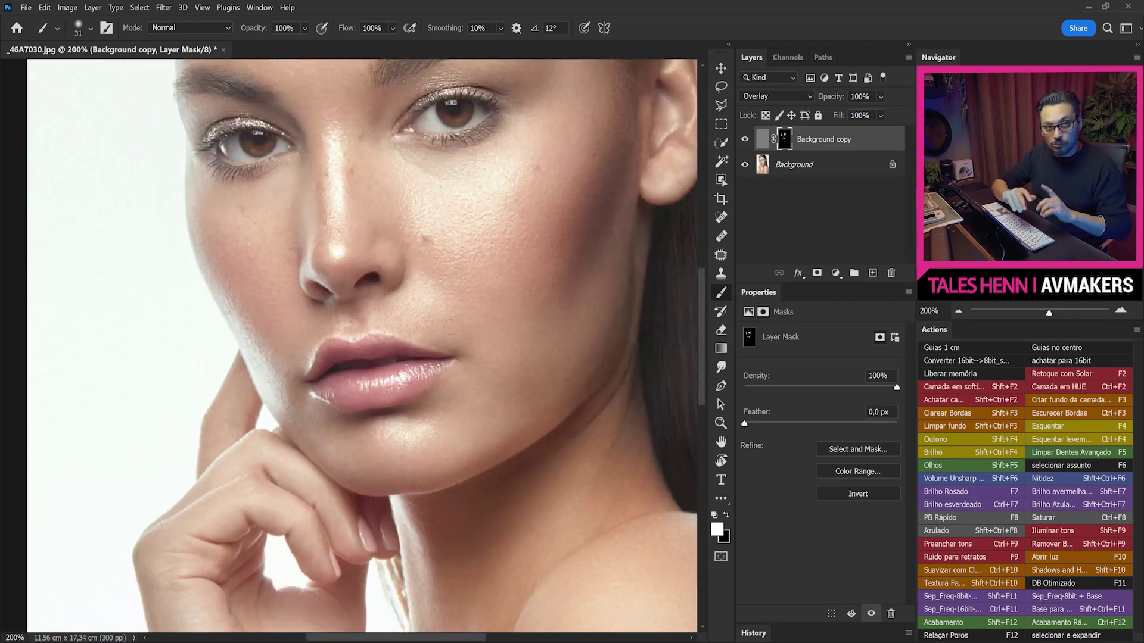
left_click_drag(523, 208, 494, 317)
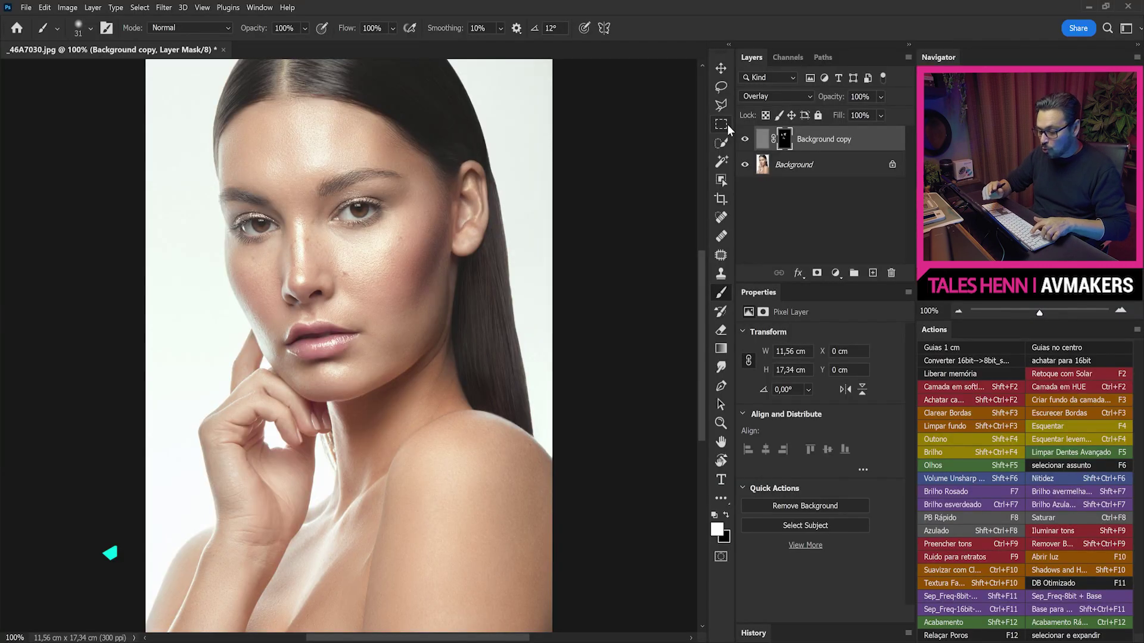
key("ctrl+e")
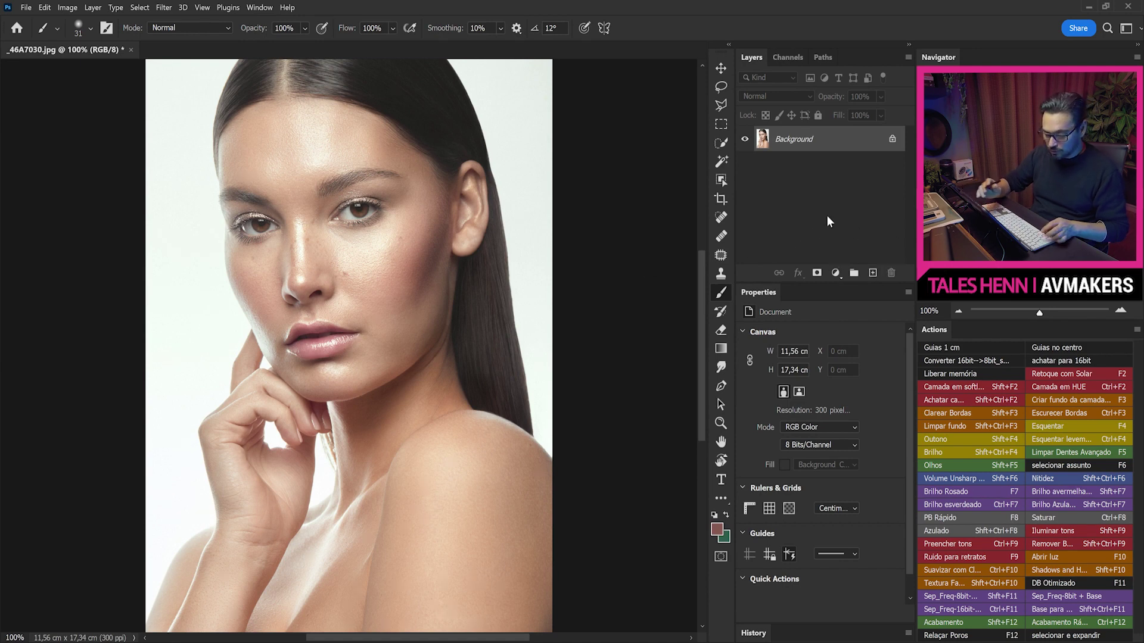
Create a new layer in Linear Light mode above the Background, filled with the neutral 50% gray
key("ctrl+shift+n")
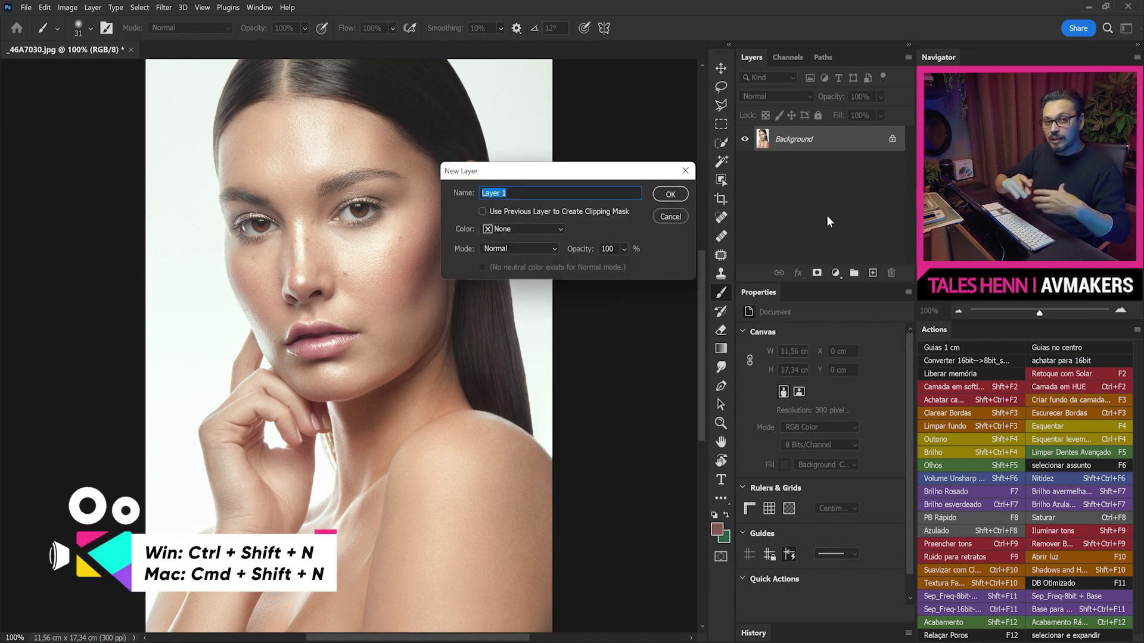
left_click(539, 247)
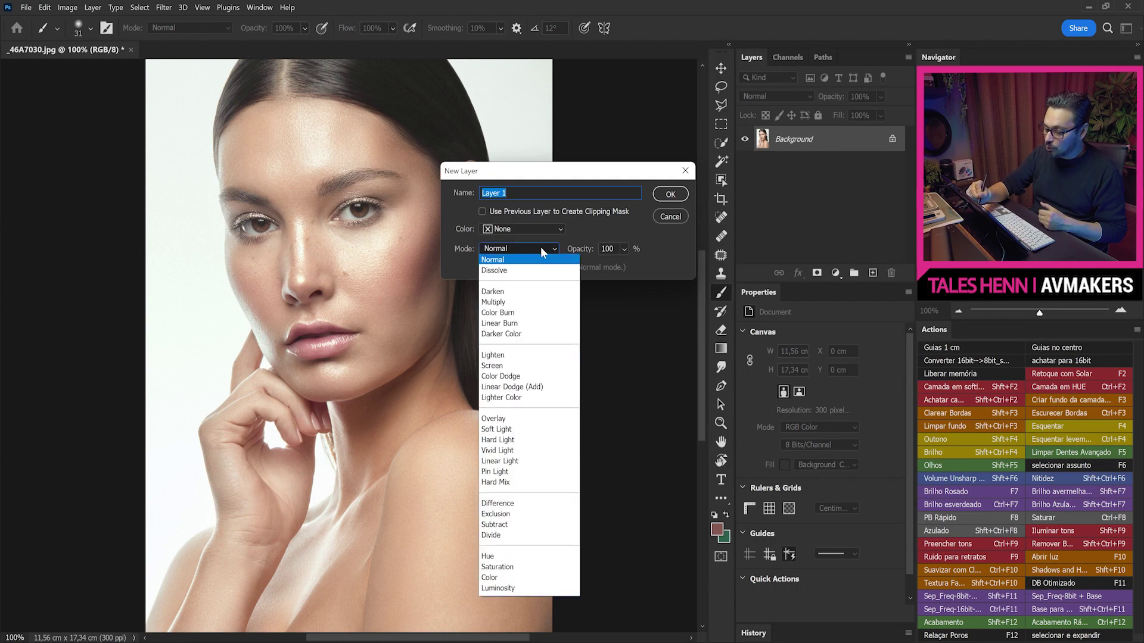
left_click(533, 463)
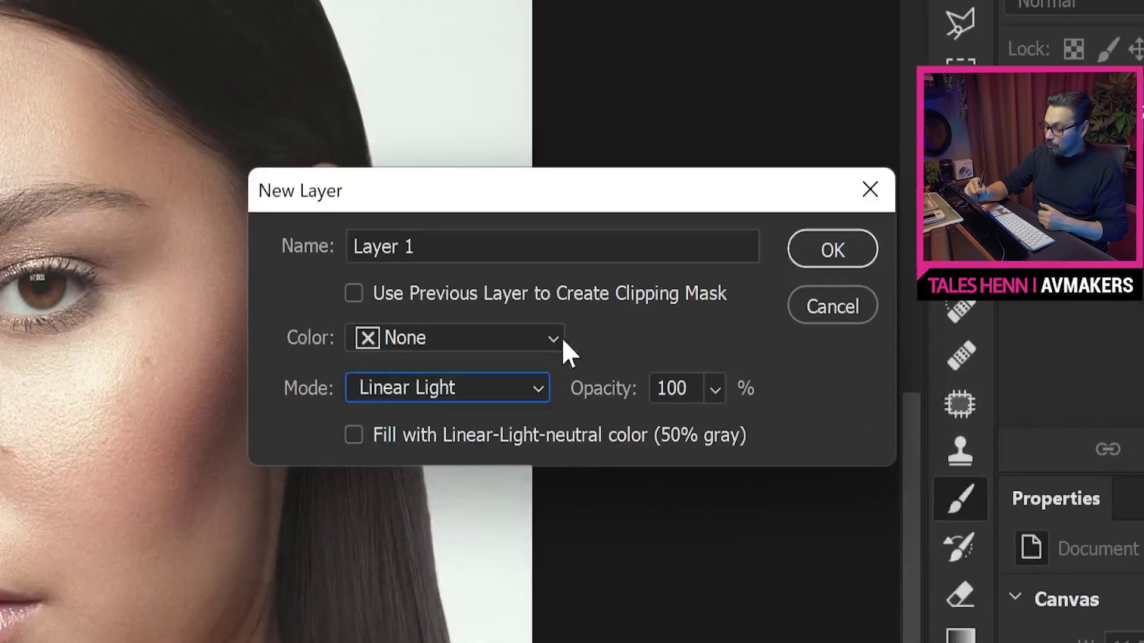
left_click(354, 436)
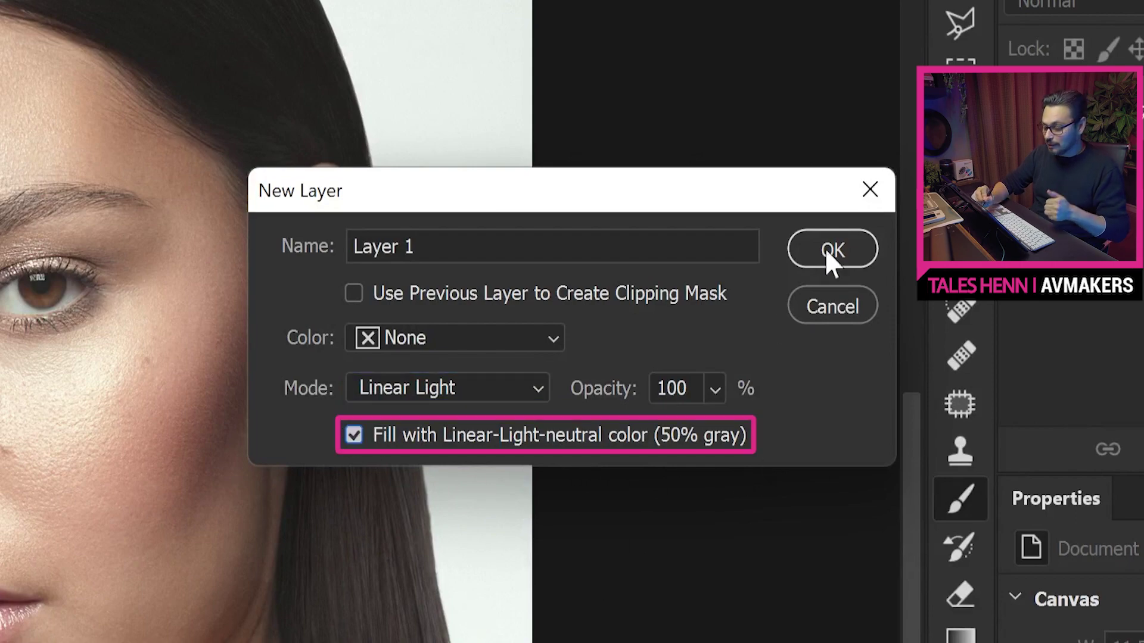
left_click(840, 250)
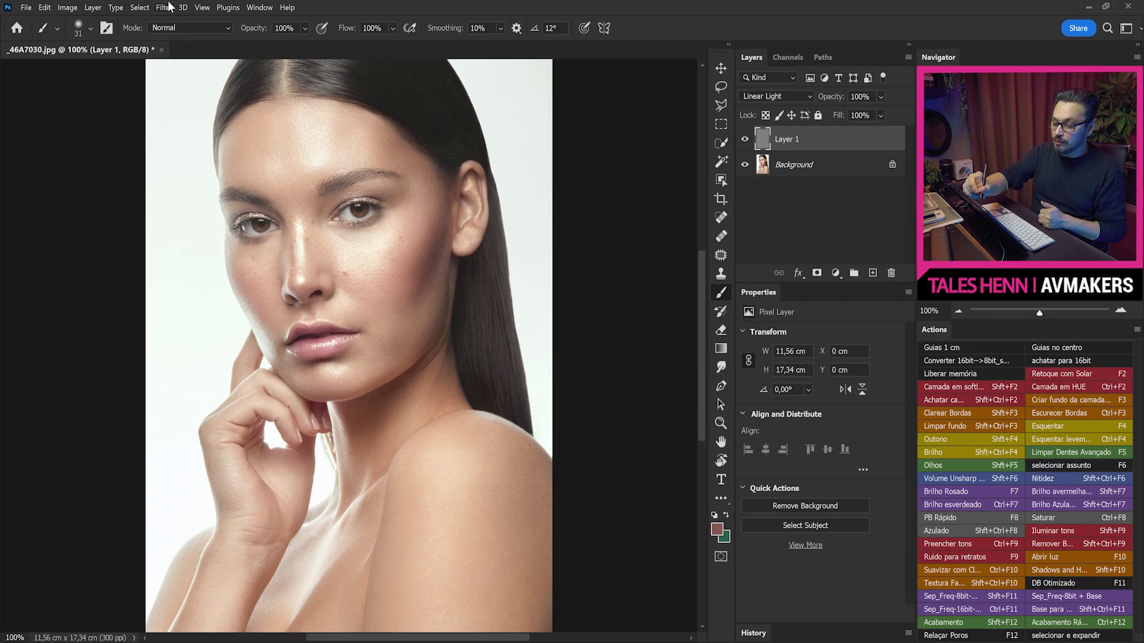
Apply the Add Noise filter to the gray layer with a 4% amount, Gaussian distribution and Monochromatic enabled
left_click(167, 7)
mouse_move(286, 188)
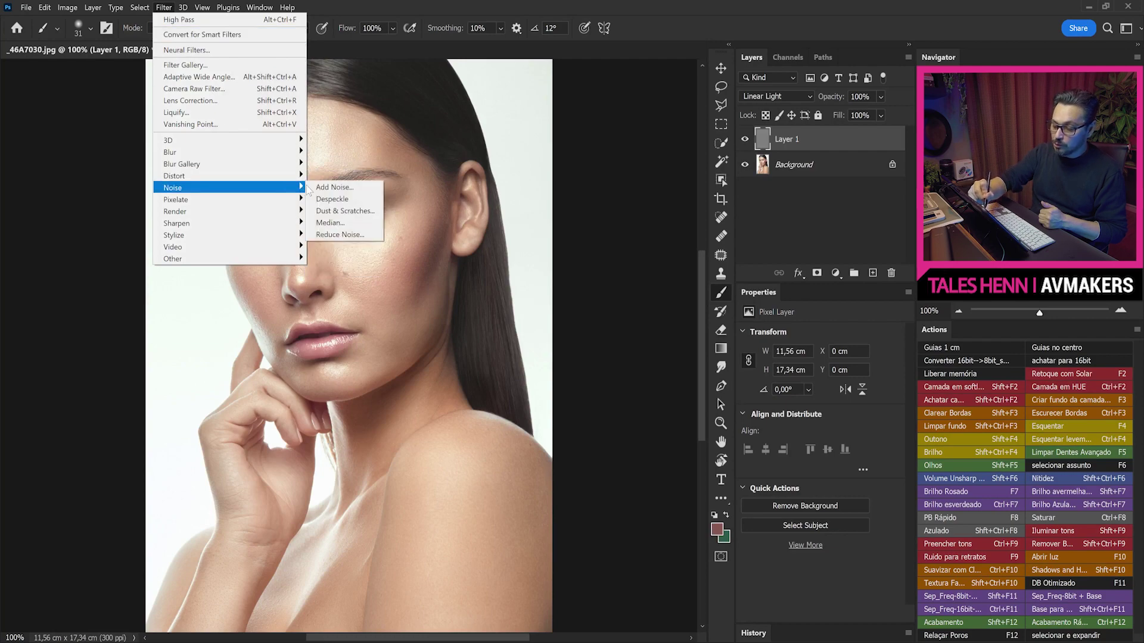
left_click(334, 187)
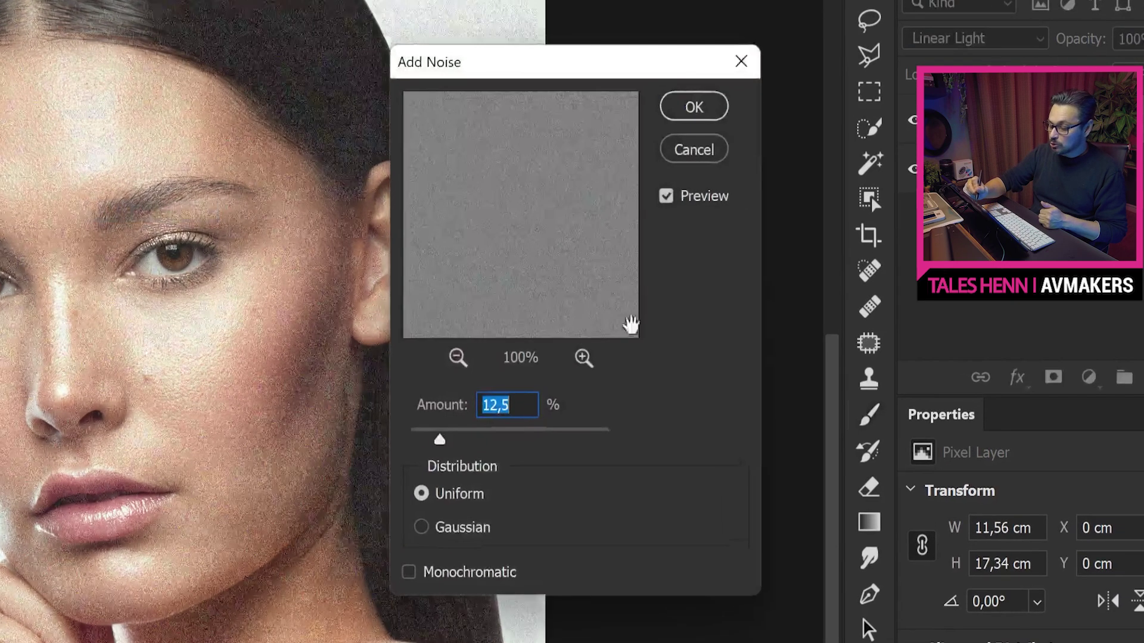
left_click(481, 532)
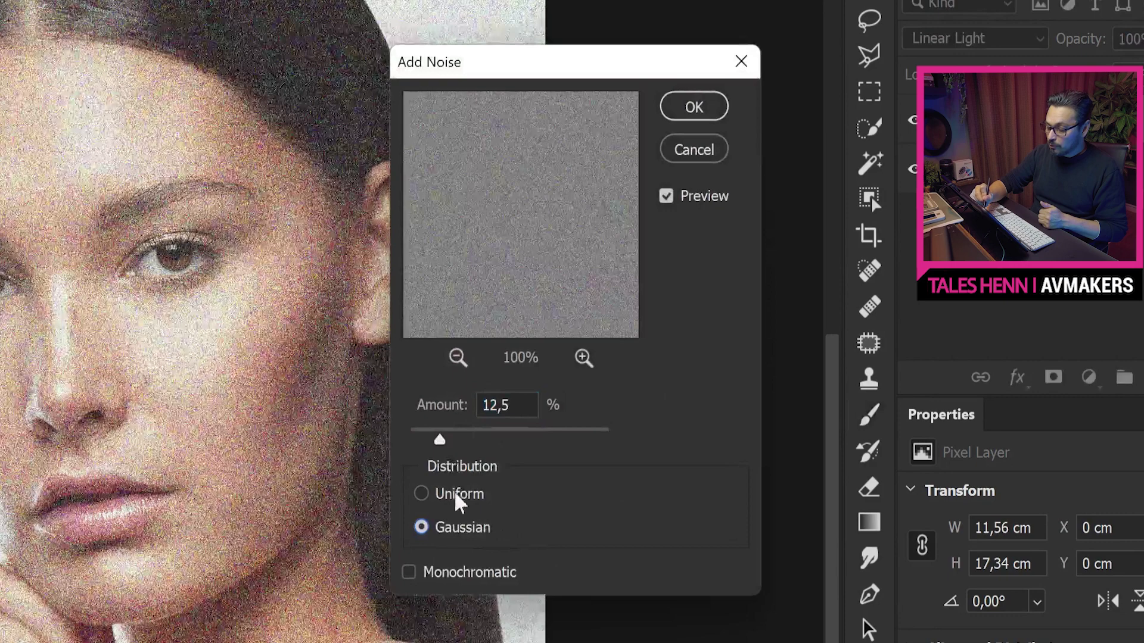
left_click(463, 572)
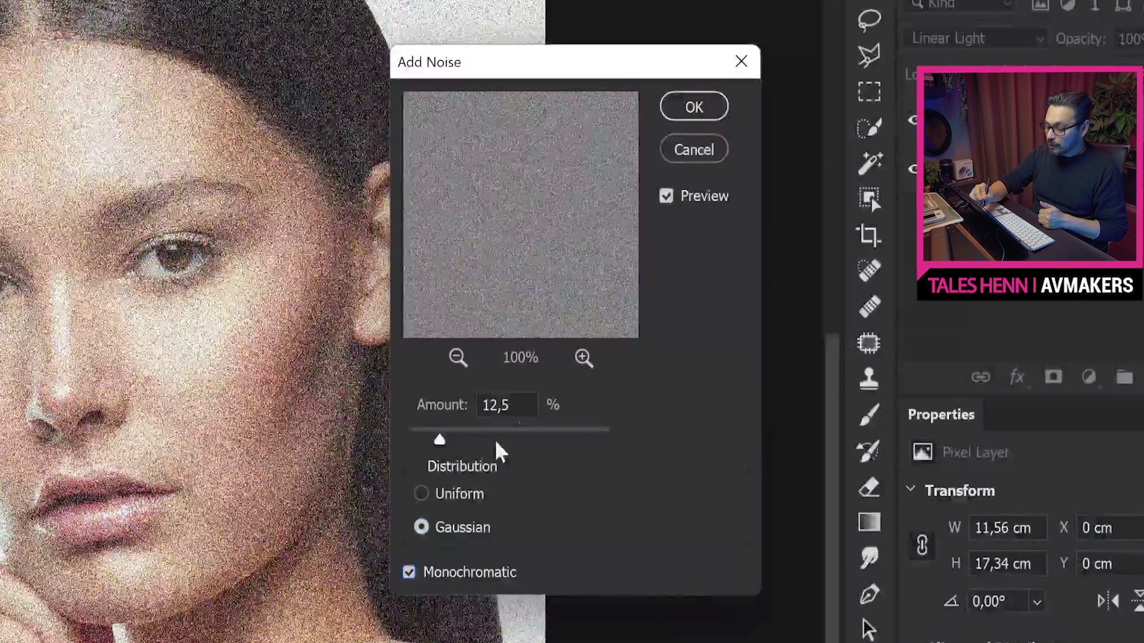
left_click_drag(439, 440, 424, 441)
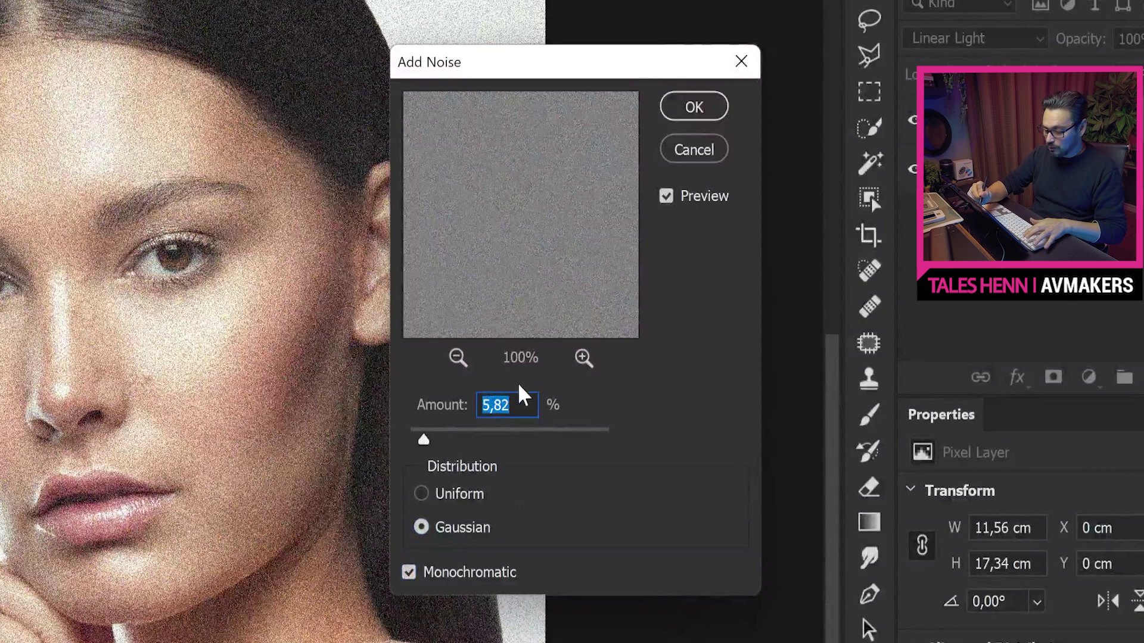
type("4")
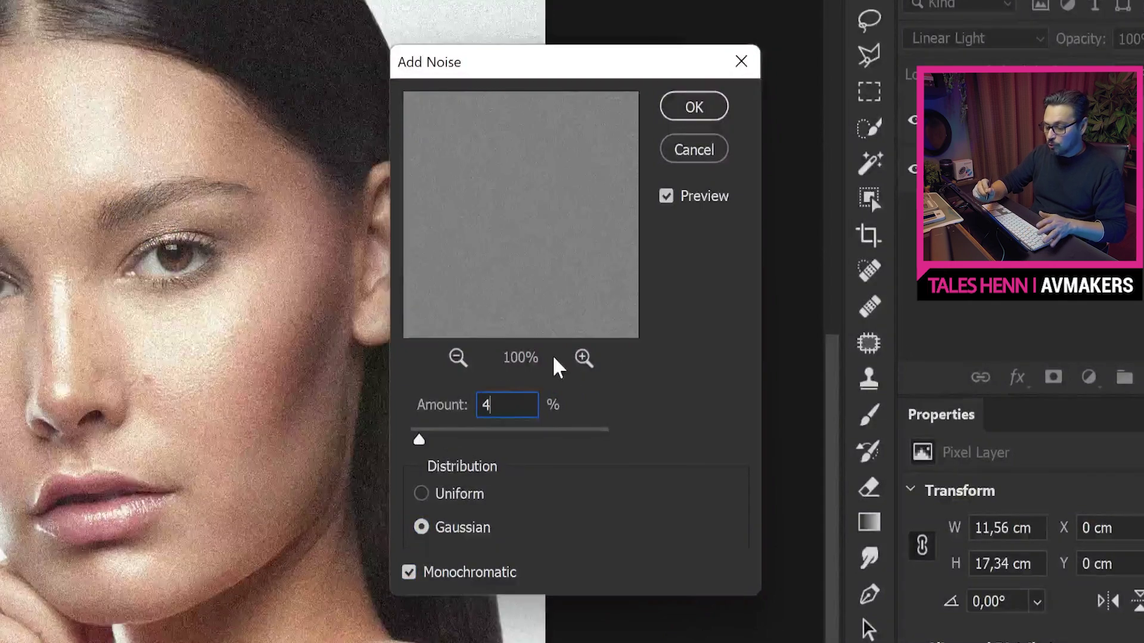
left_click(693, 107)
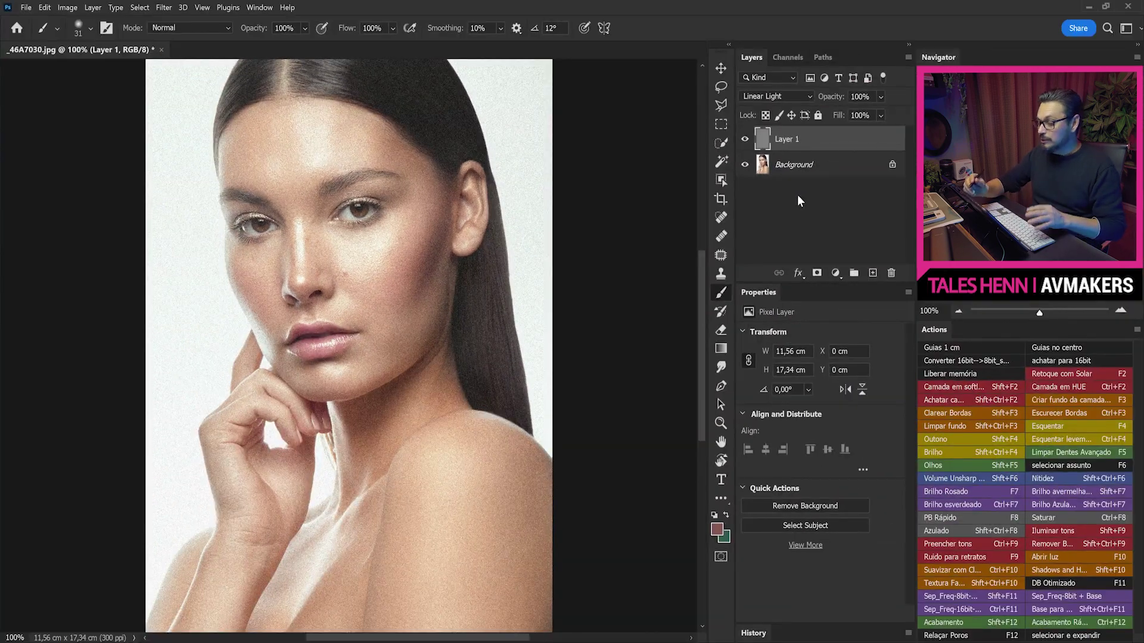
Lower the noise layer's opacity to 10% and compare the portrait with and without it
key("v")
key("1")
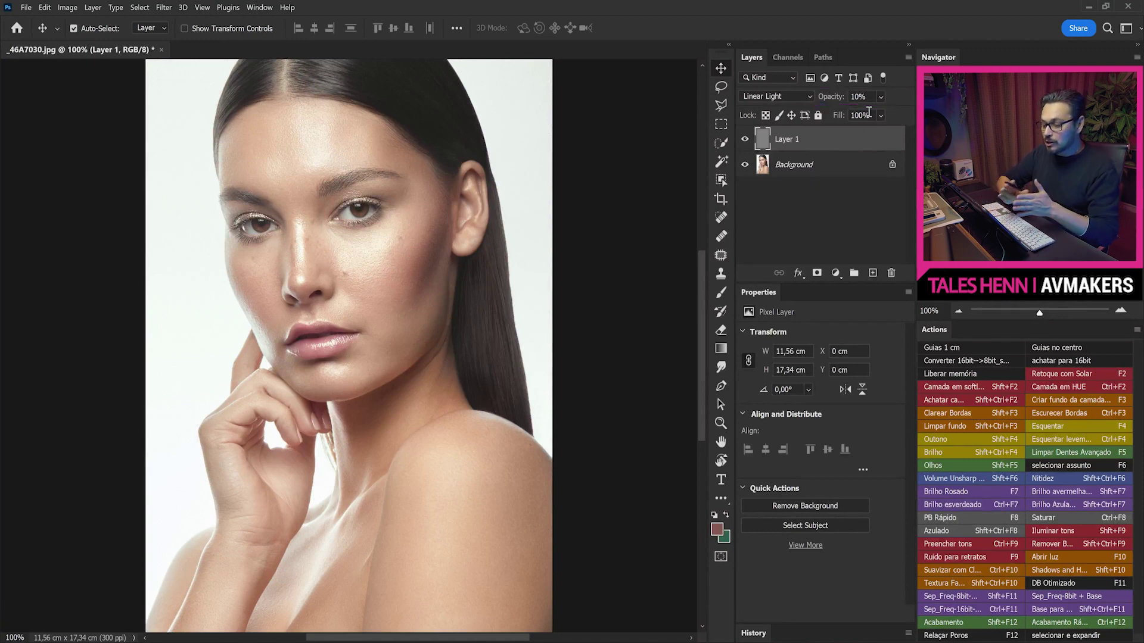
left_click(746, 139)
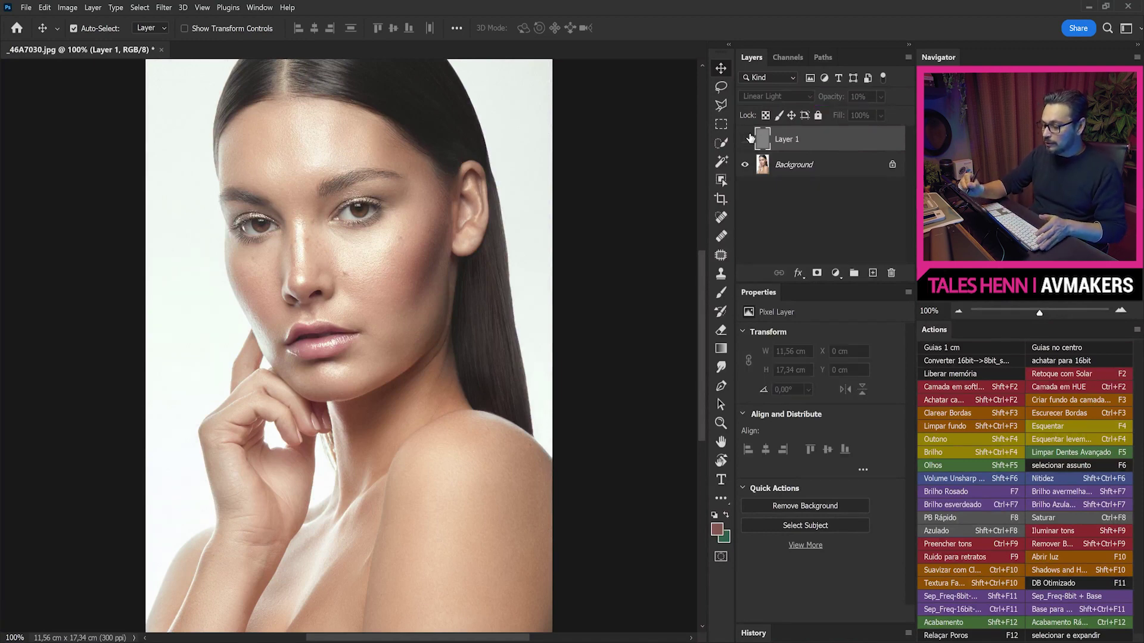
left_click(746, 139)
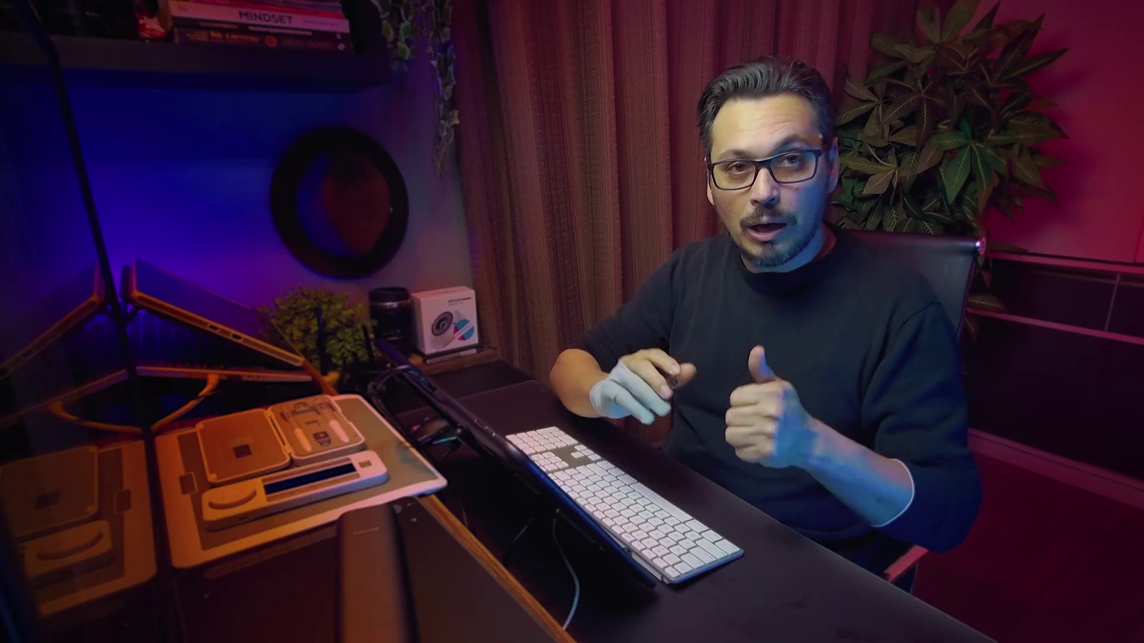